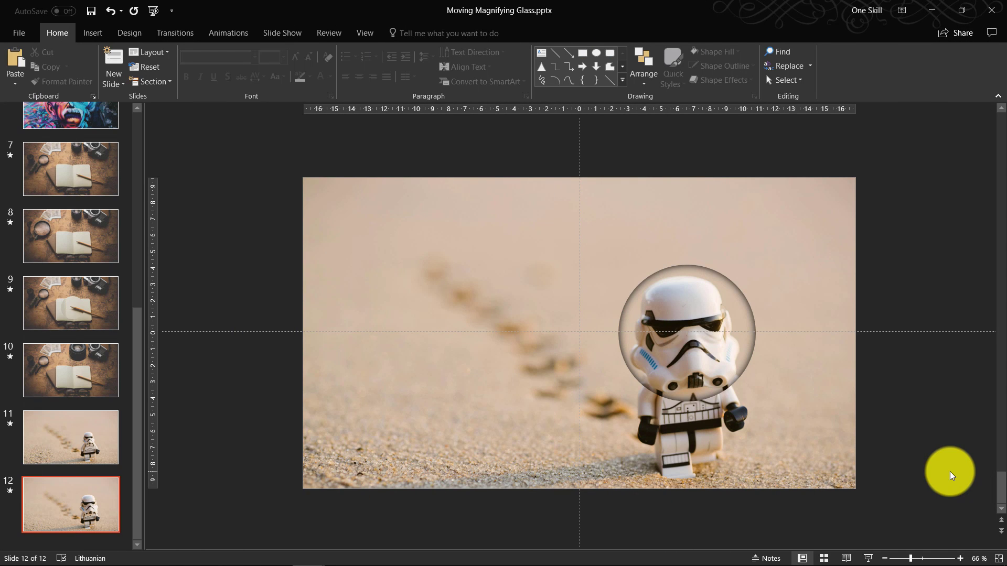
Insert a new blank slide right after slide 1.
drag(140, 322, 142, 117)
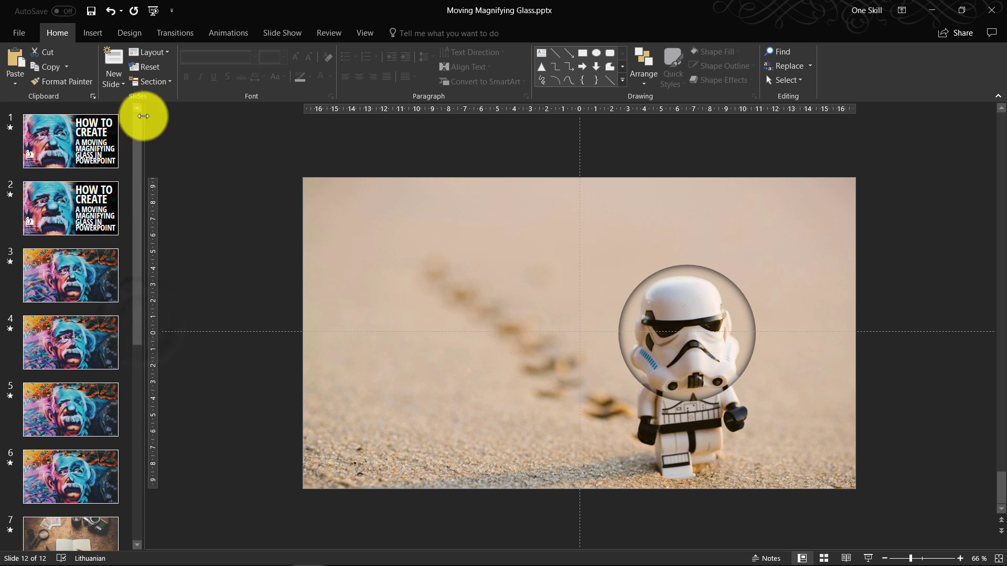
right_click(87, 176)
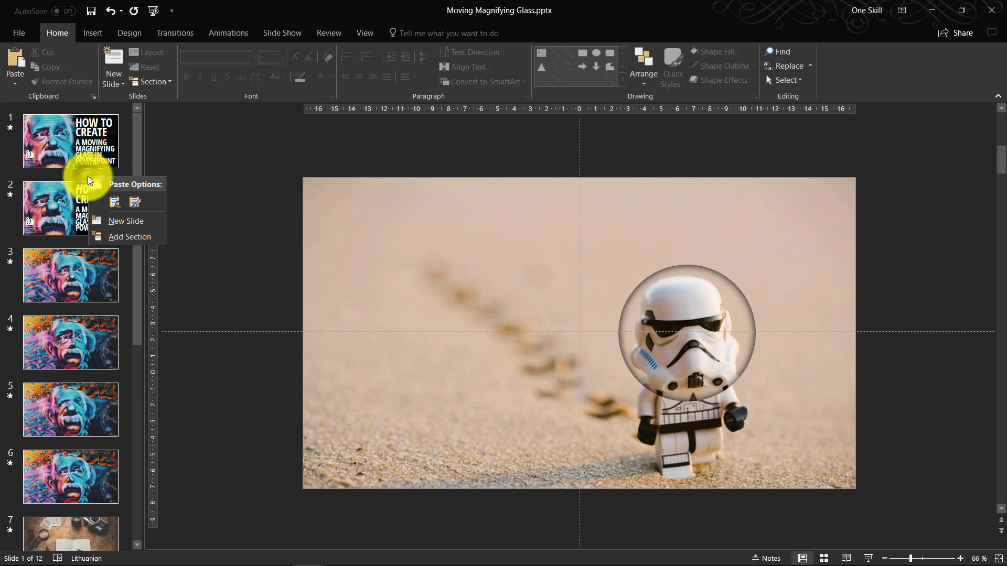
right_click(55, 175)
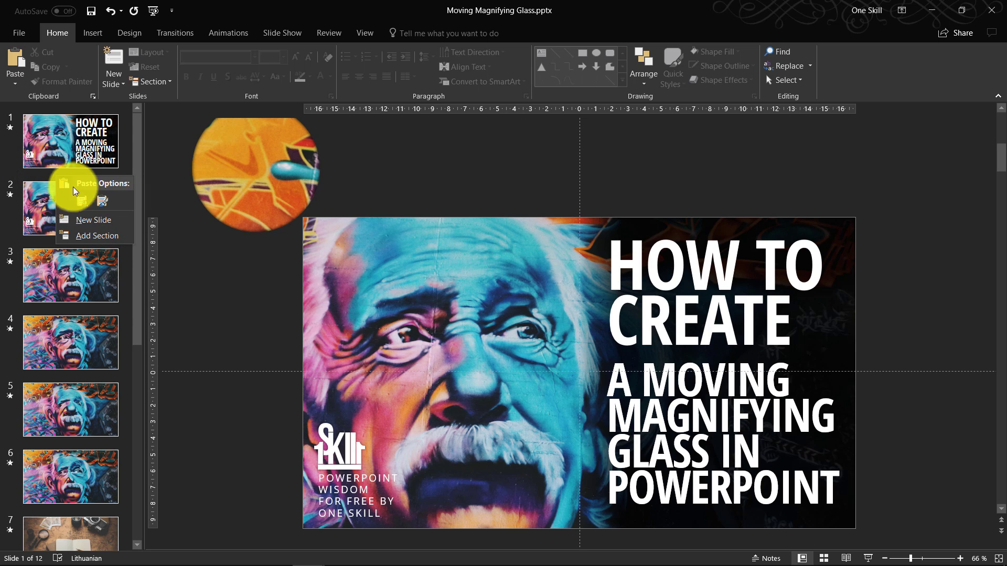
click(91, 220)
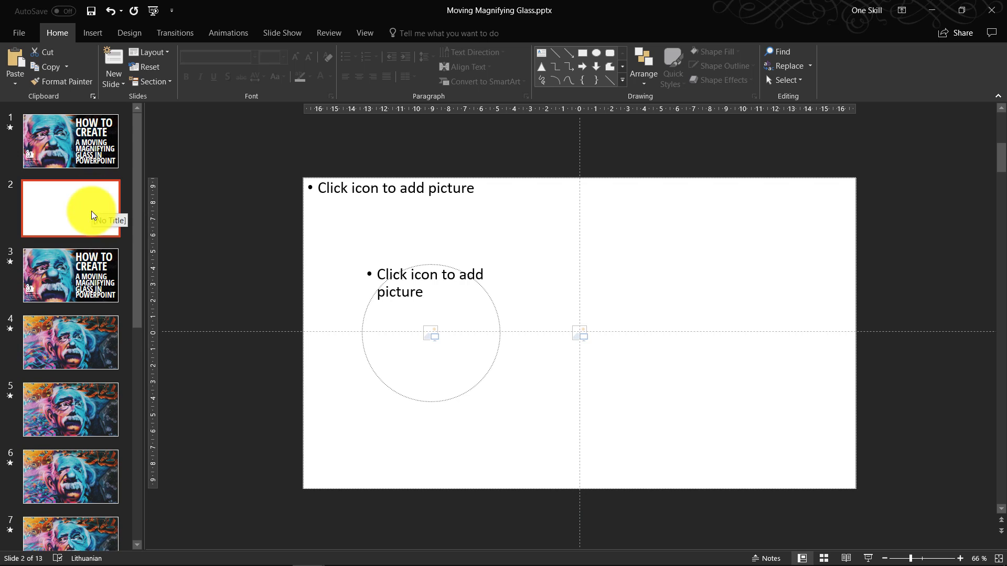
Apply the MAGNIFYING GLASS layout to the new slide 2.
right_click(88, 200)
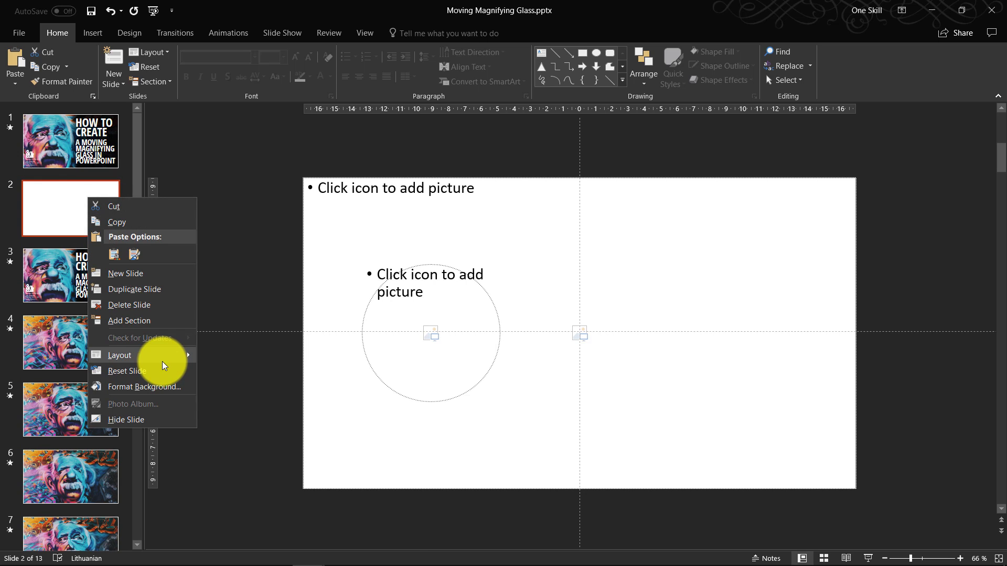
mouse_move(163, 362)
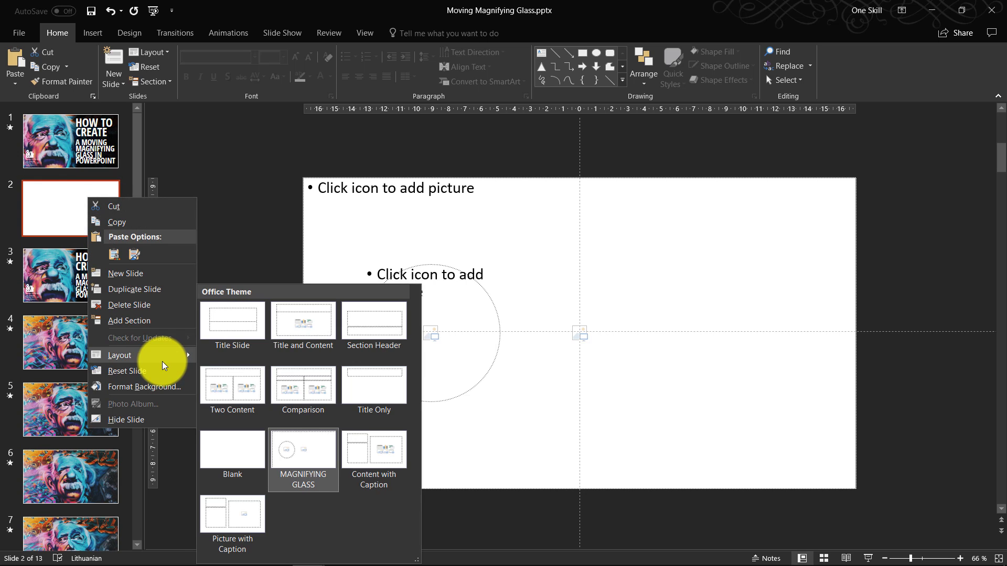
click(294, 445)
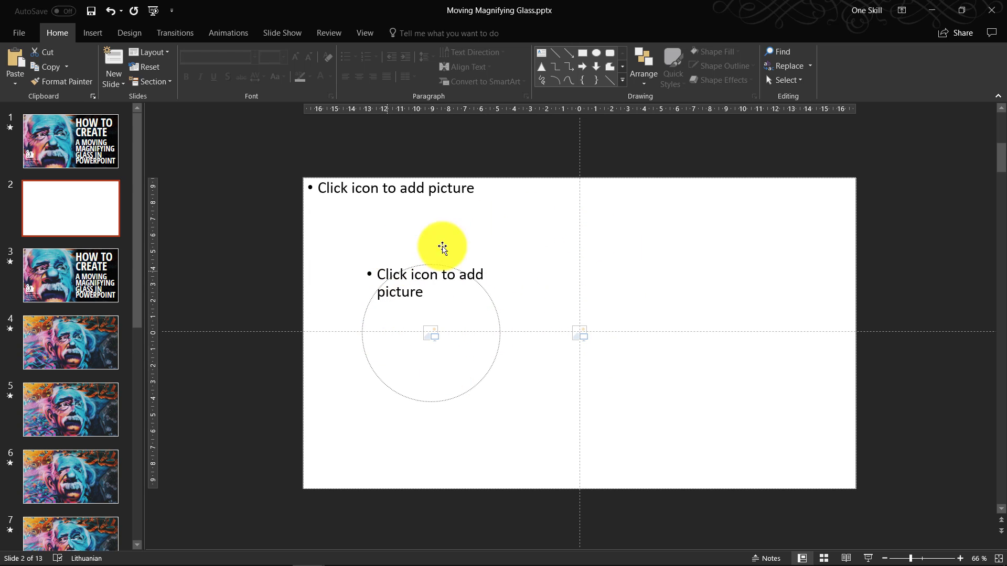
Put nsey-benajah-398542.jpg in the full-slide placeholder and send it backward.
click(579, 336)
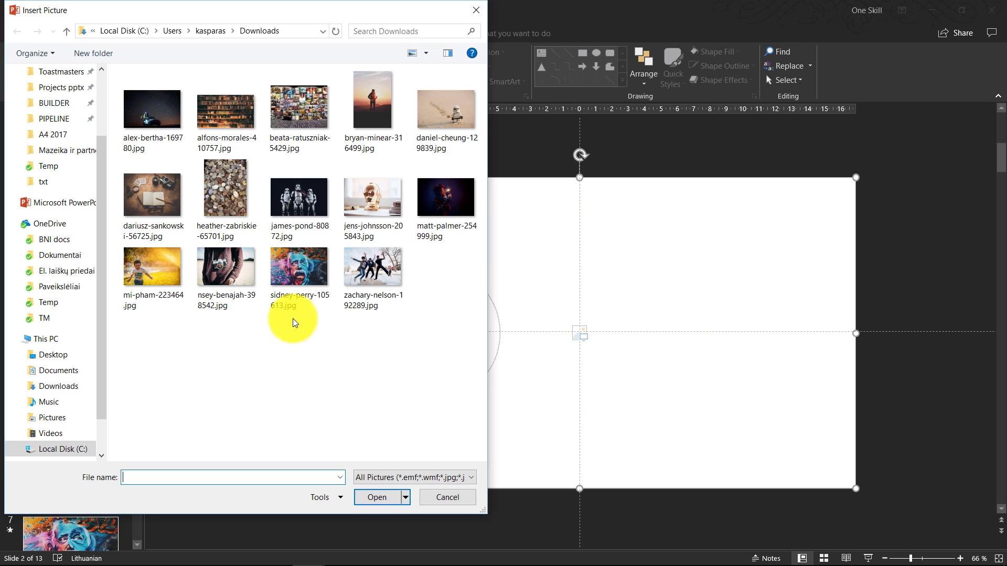
click(220, 267)
click(396, 496)
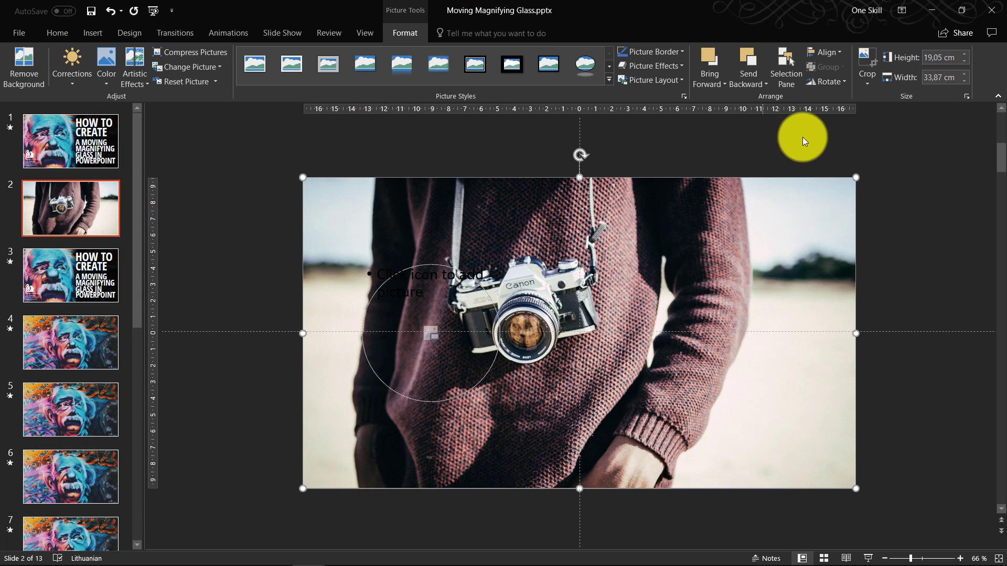
click(749, 85)
click(765, 116)
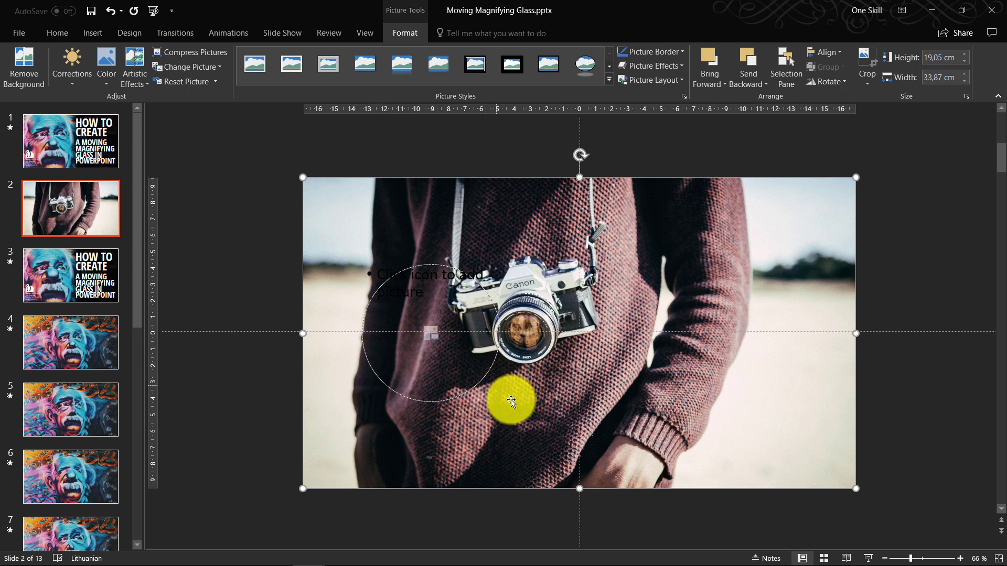
Insert the same camera photo into the circle placeholder.
click(429, 333)
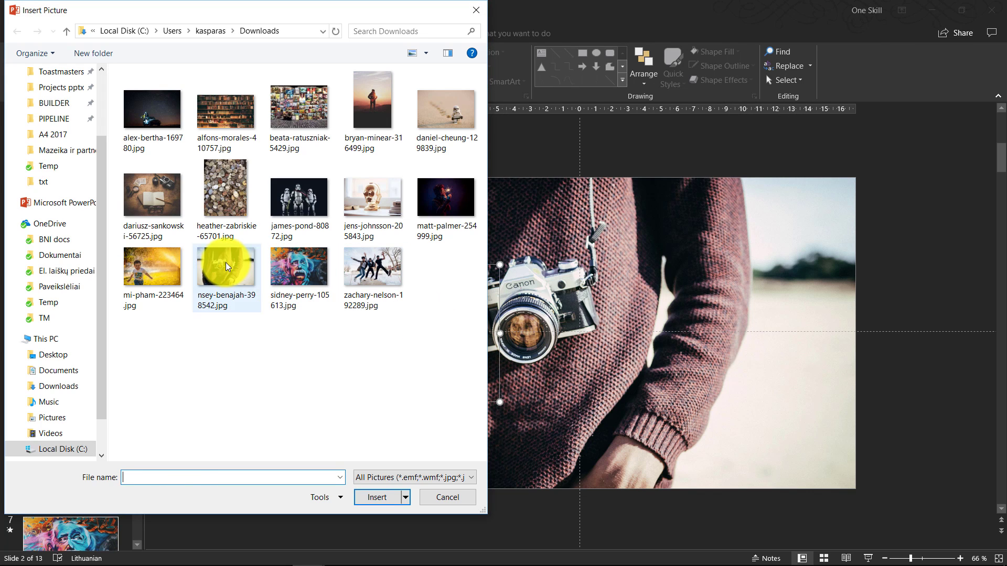
click(227, 265)
click(375, 496)
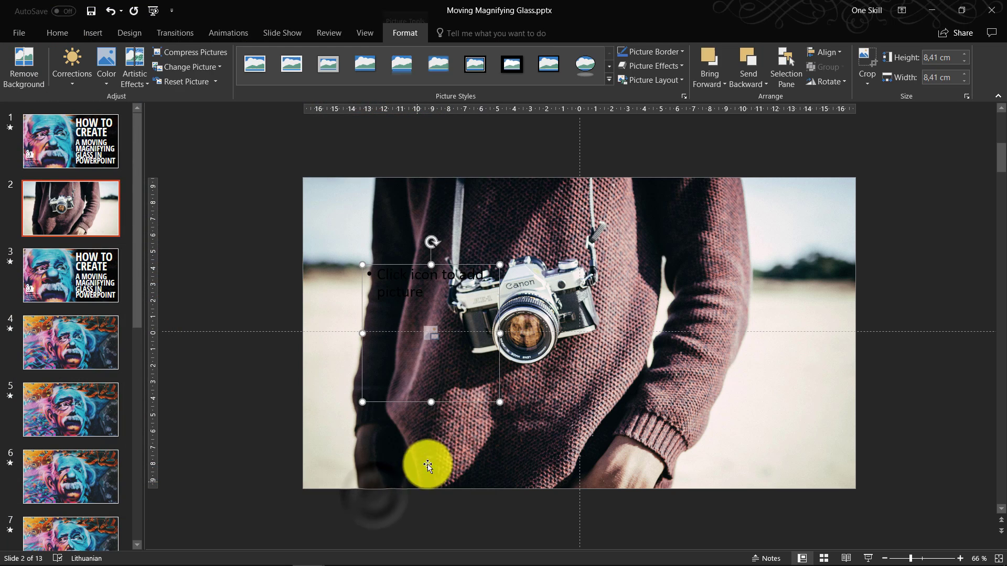
Move the circle picture to the slide's lower-right corner.
drag(416, 310, 773, 398)
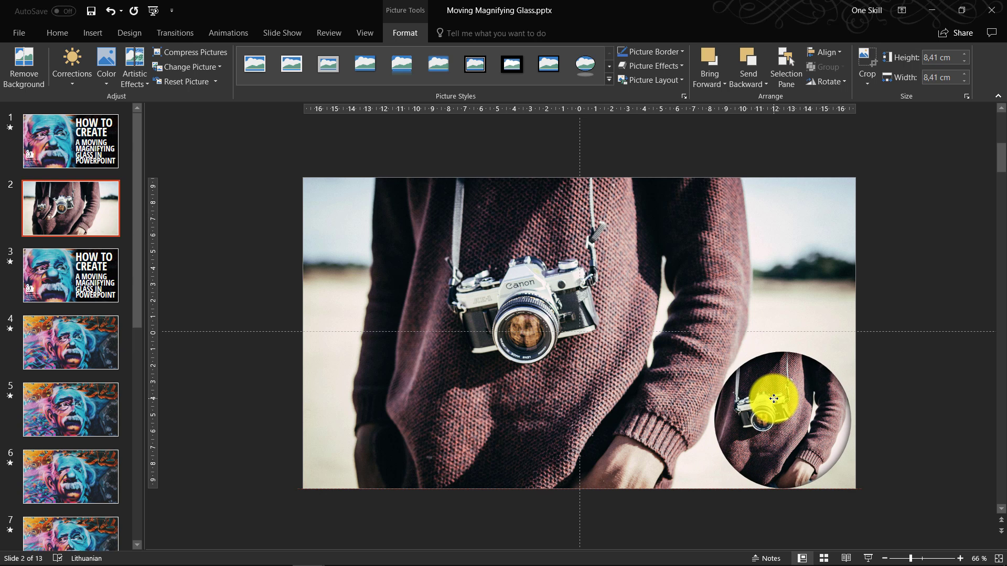
click(903, 309)
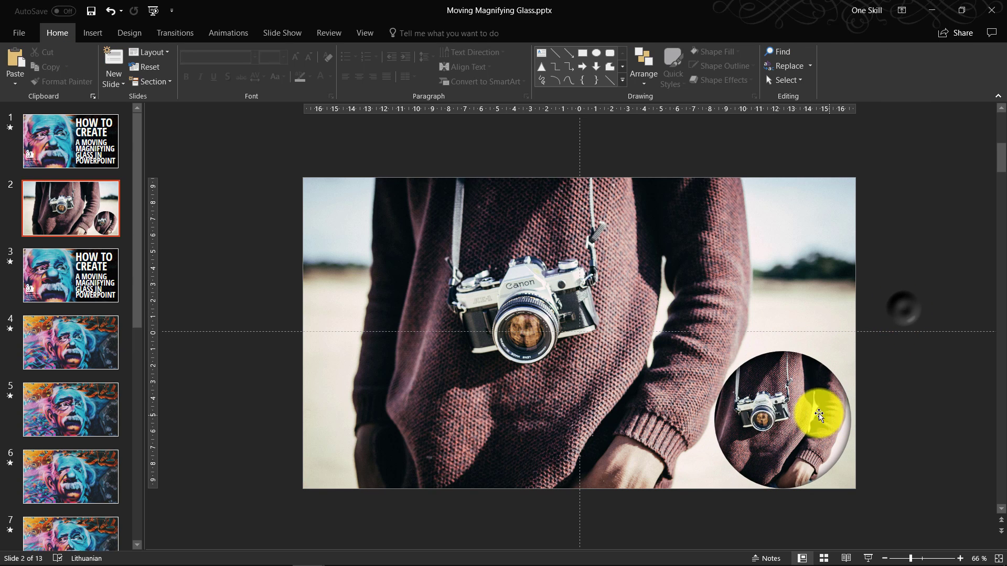
click(781, 411)
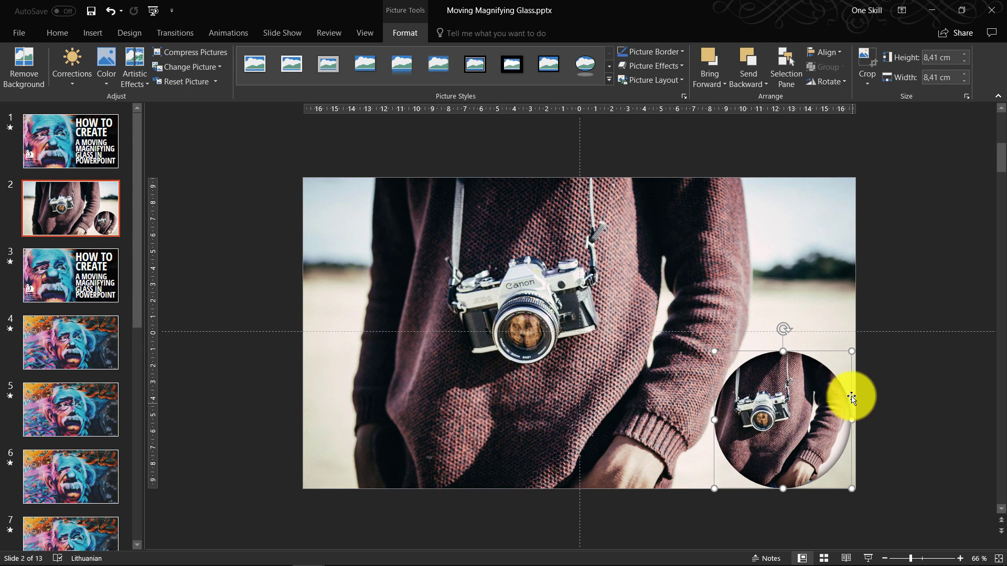
Crop the circle so an enlarged, shifted patch of the photo fills it.
click(867, 56)
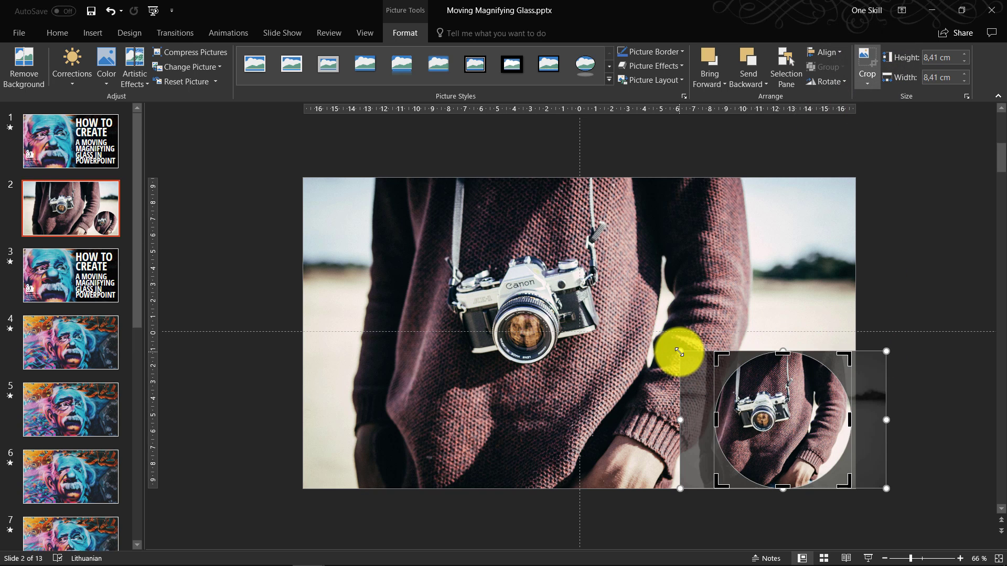
drag(680, 353, 335, 125)
scroll(963, 388, down, 4)
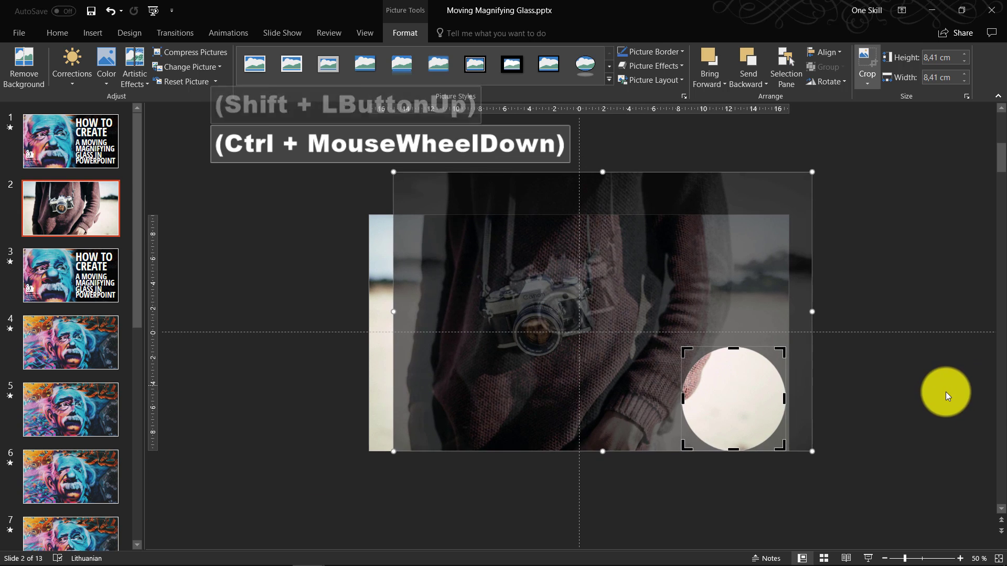
drag(728, 412, 839, 502)
drag(814, 449, 699, 373)
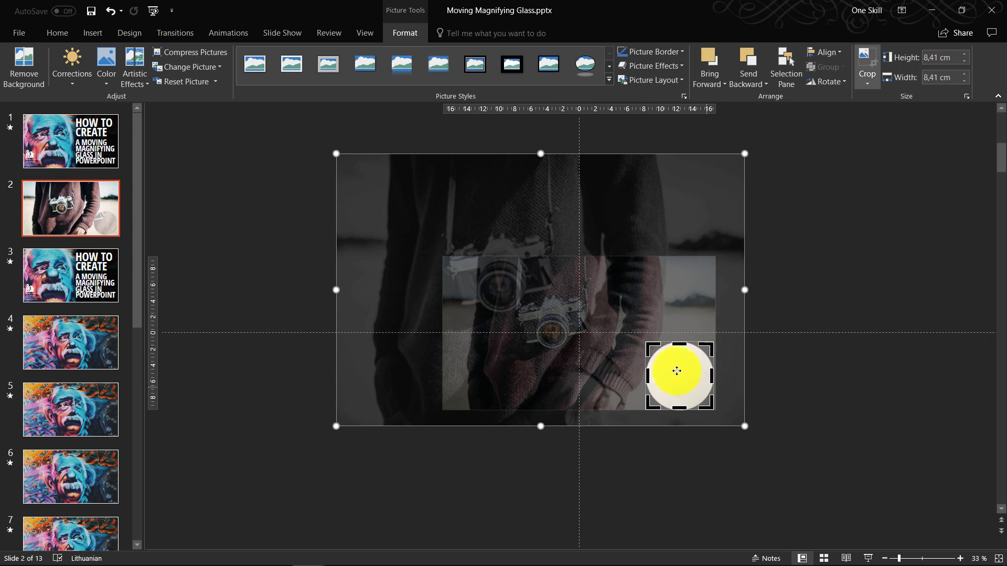
click(868, 58)
click(836, 351)
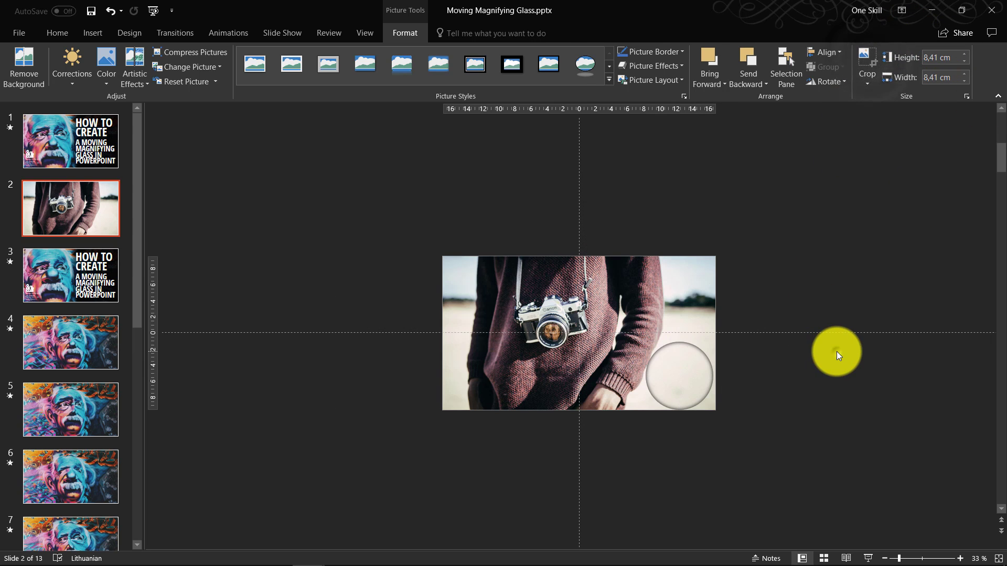
click(999, 559)
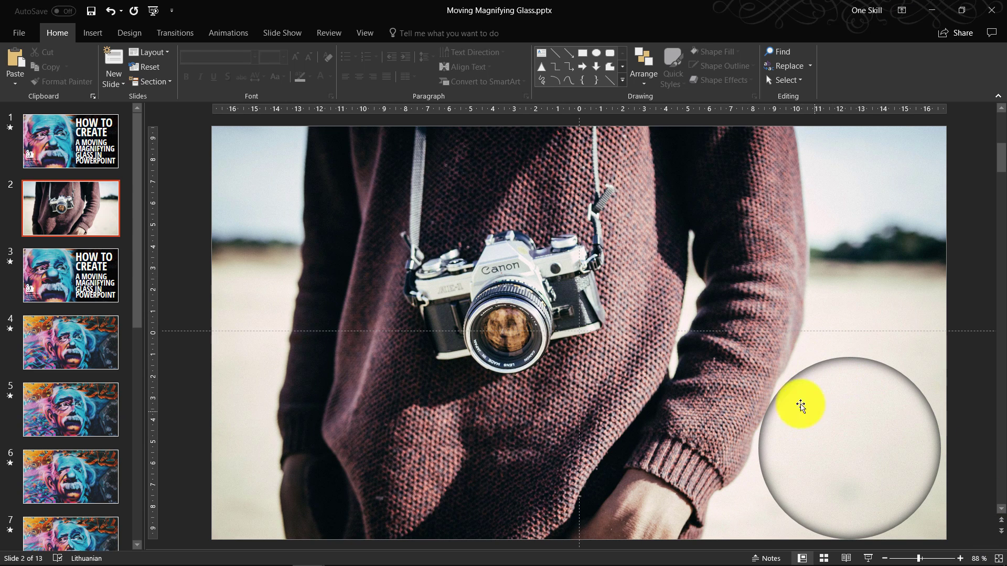
Duplicate slide 2 and move the copy's circle over the camera lens.
right_click(86, 211)
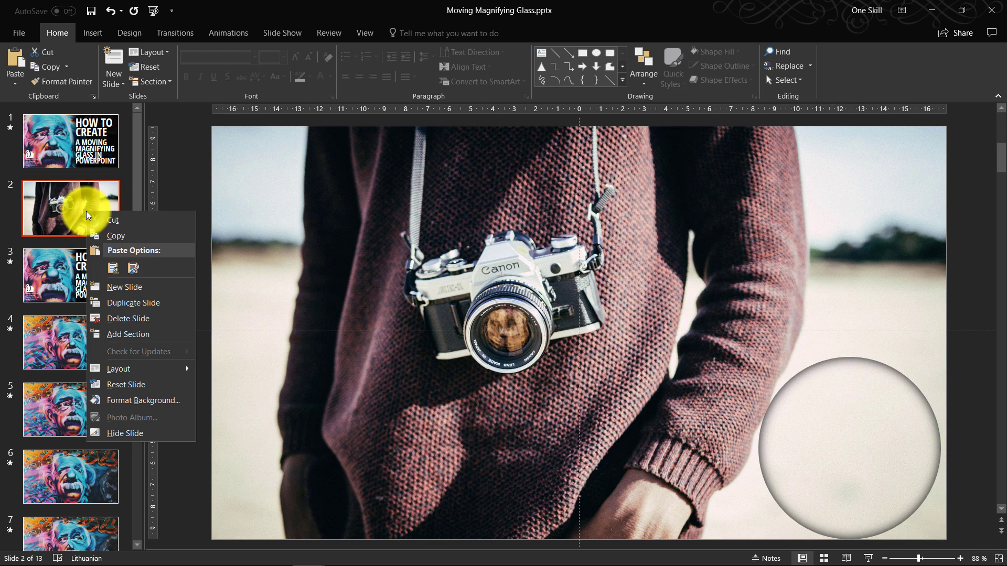
click(133, 305)
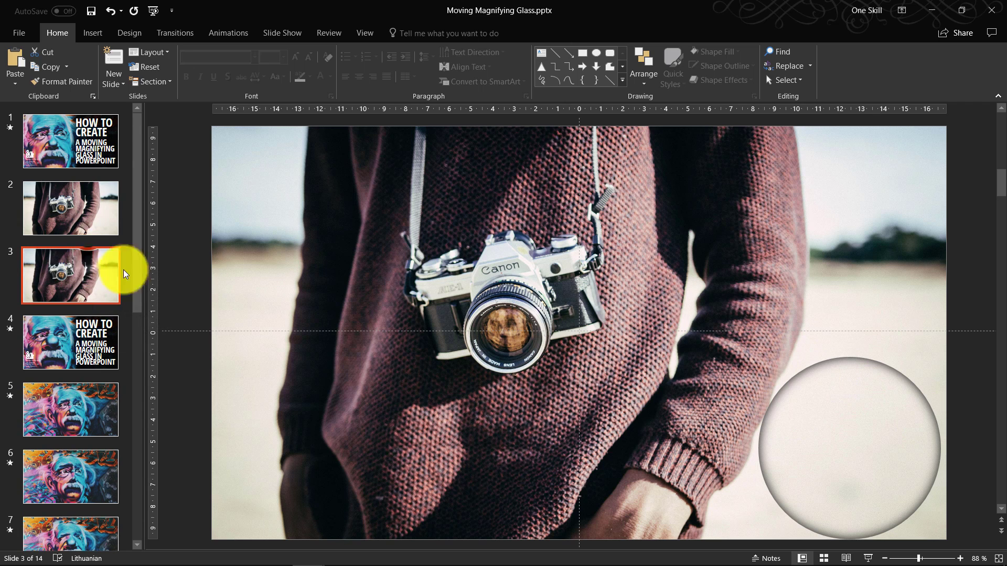
click(806, 415)
drag(886, 460, 543, 320)
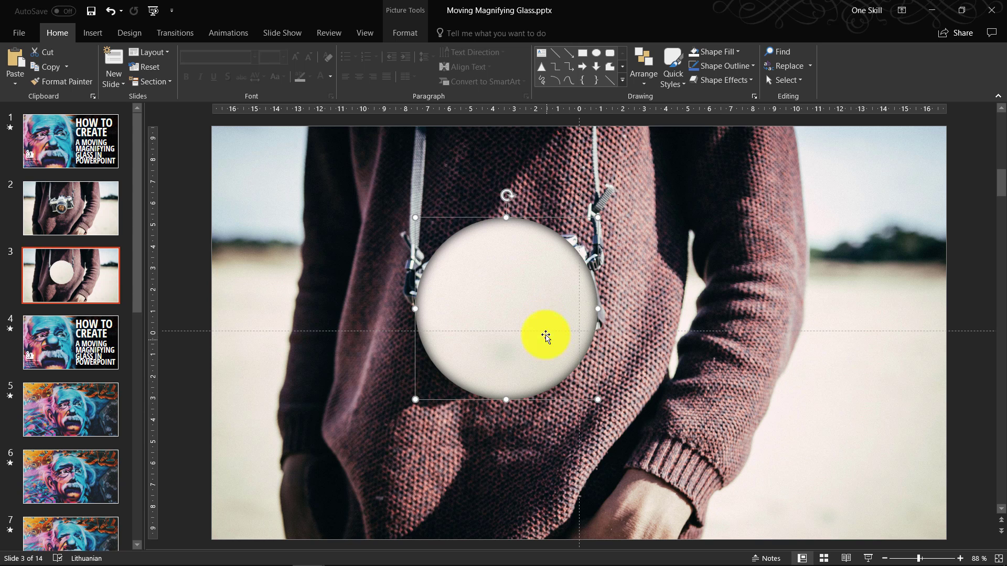
Crop-shift the enlarged photo so the camera lens fills the circle.
click(409, 31)
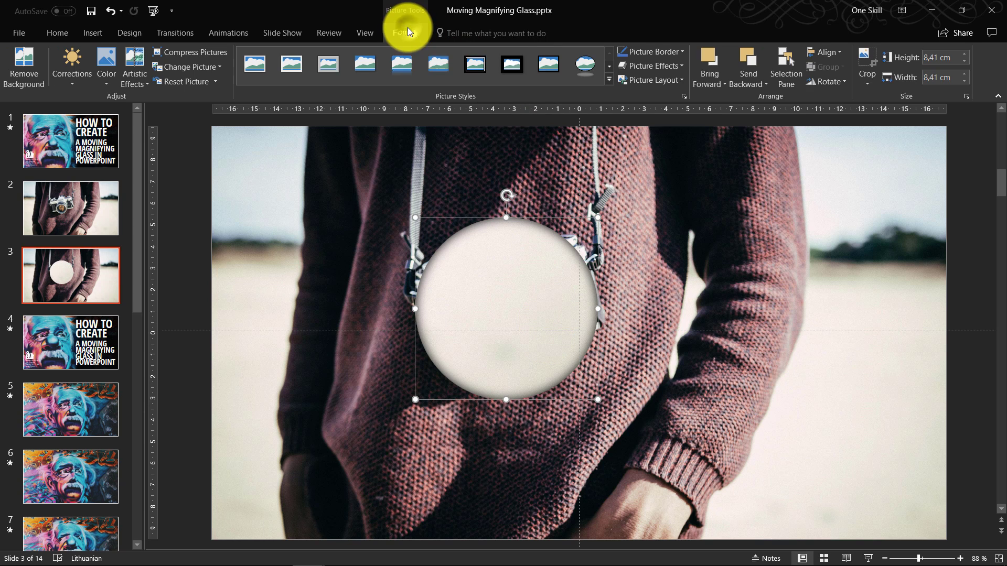
click(866, 58)
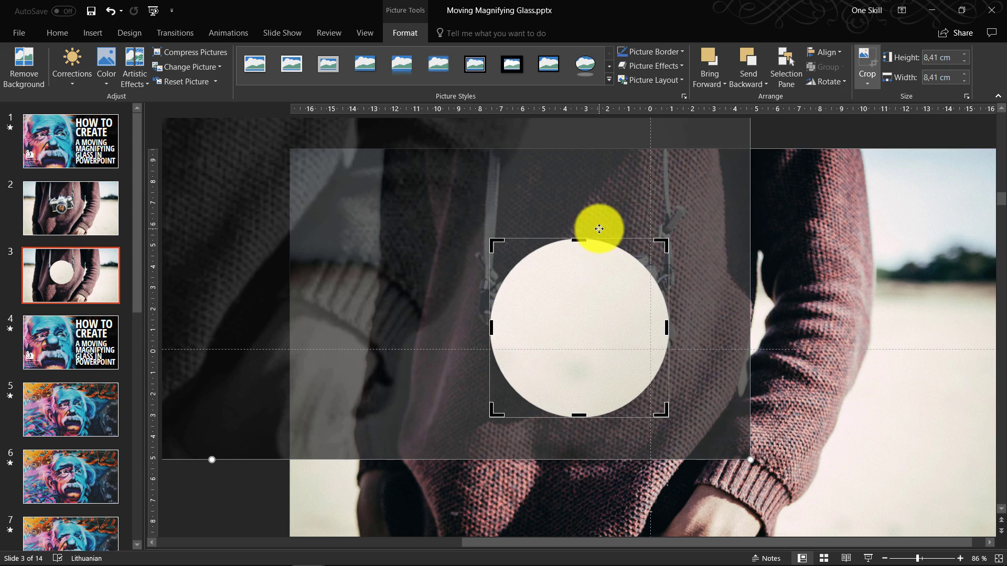
scroll(599, 229, down, 4)
drag(433, 243, 550, 292)
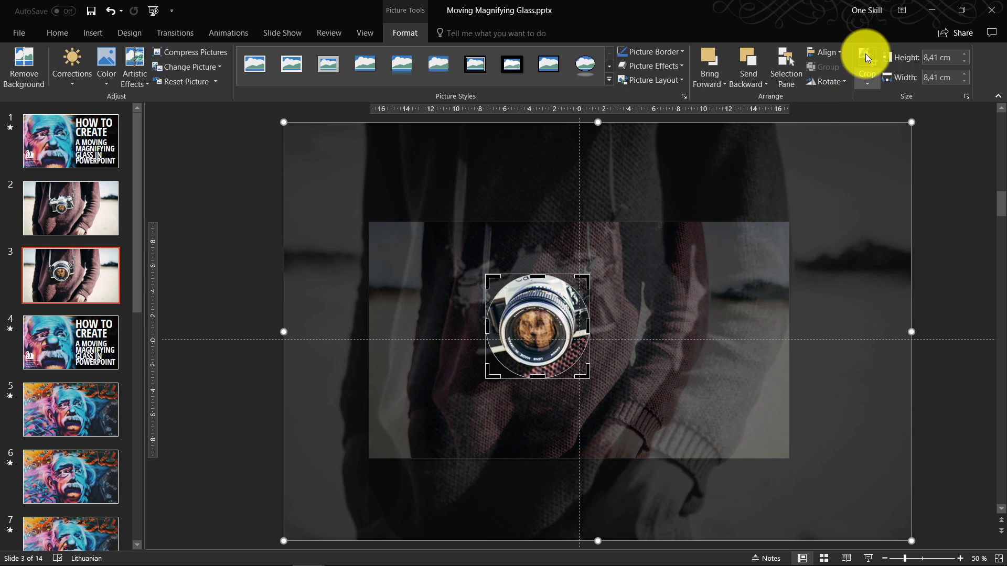
click(866, 58)
click(860, 195)
click(95, 206)
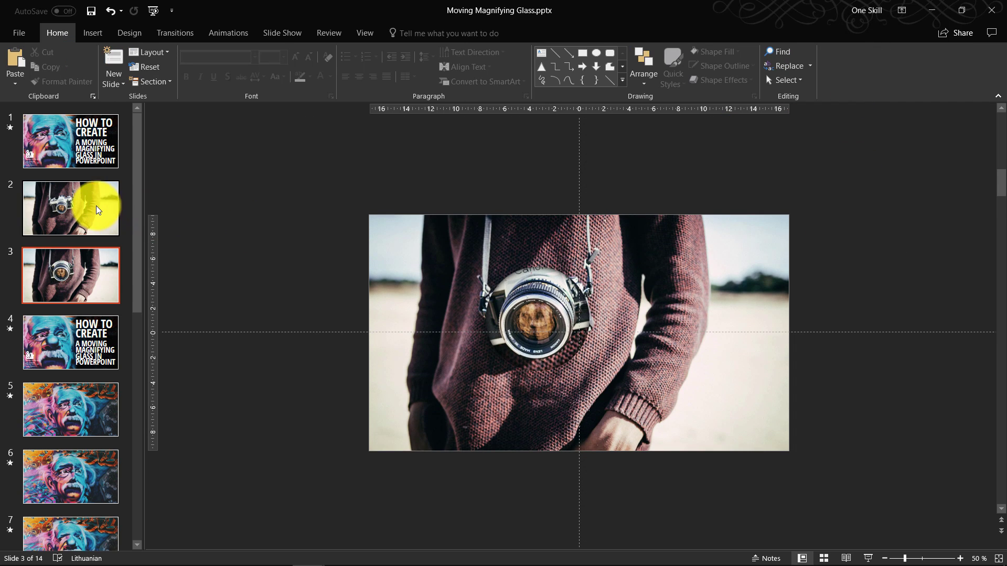
Give slide 3 the Morph transition, preview it, then return to slide 2.
click(99, 274)
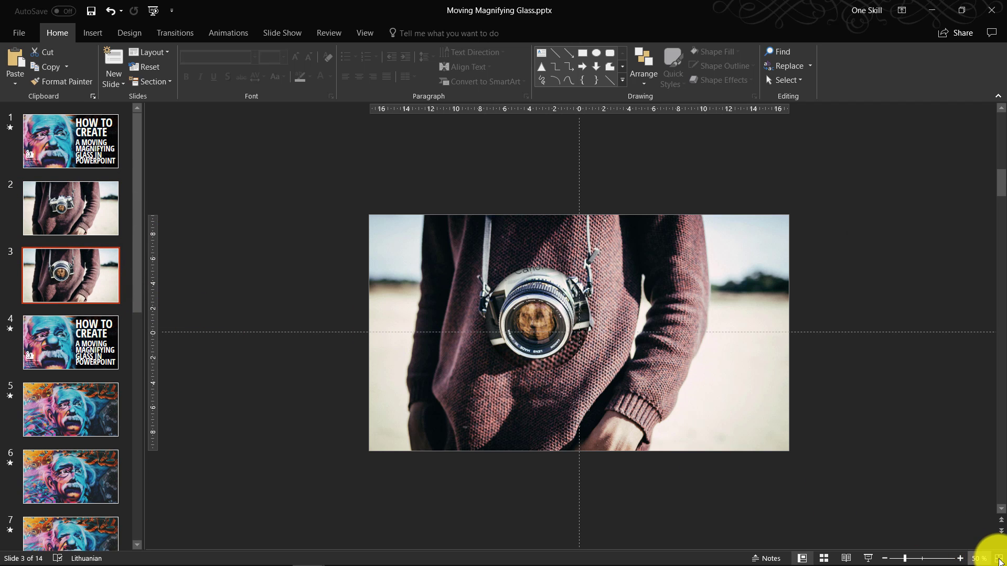
click(999, 560)
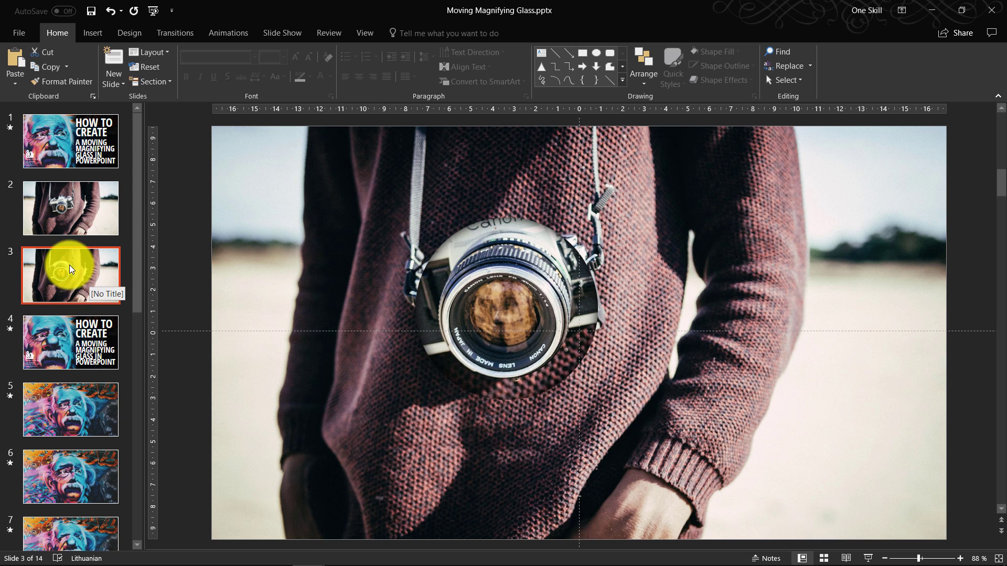
click(173, 35)
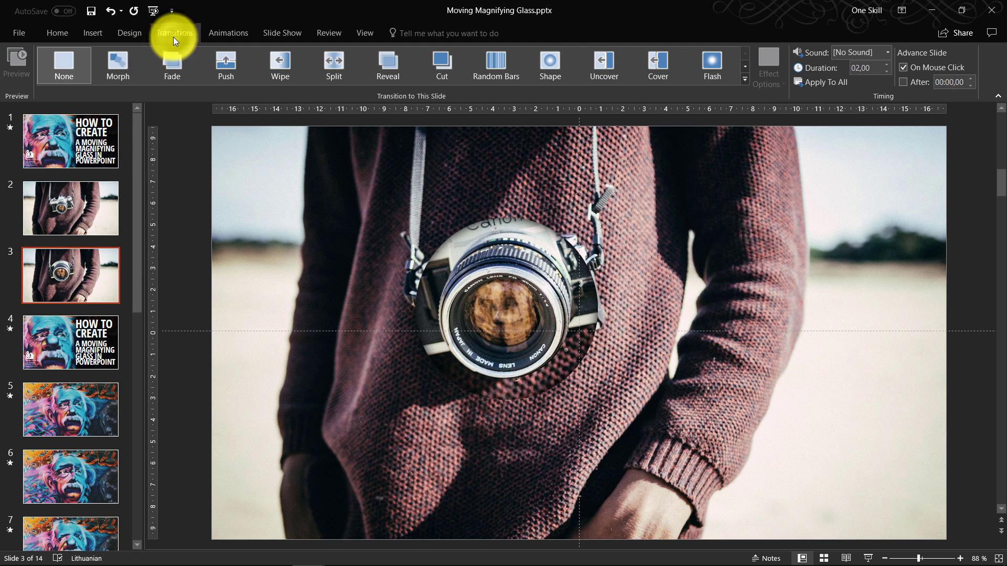
click(121, 67)
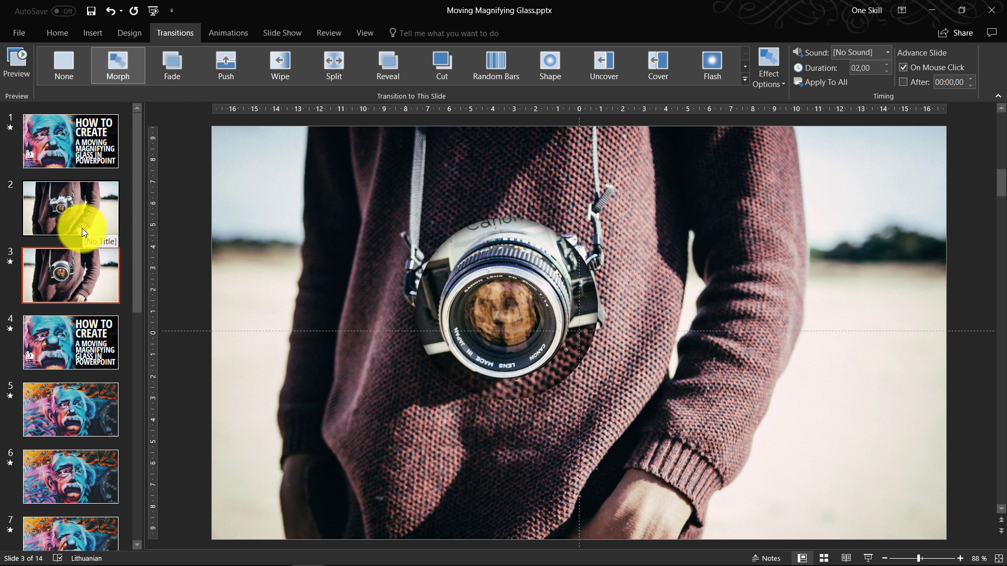
click(80, 259)
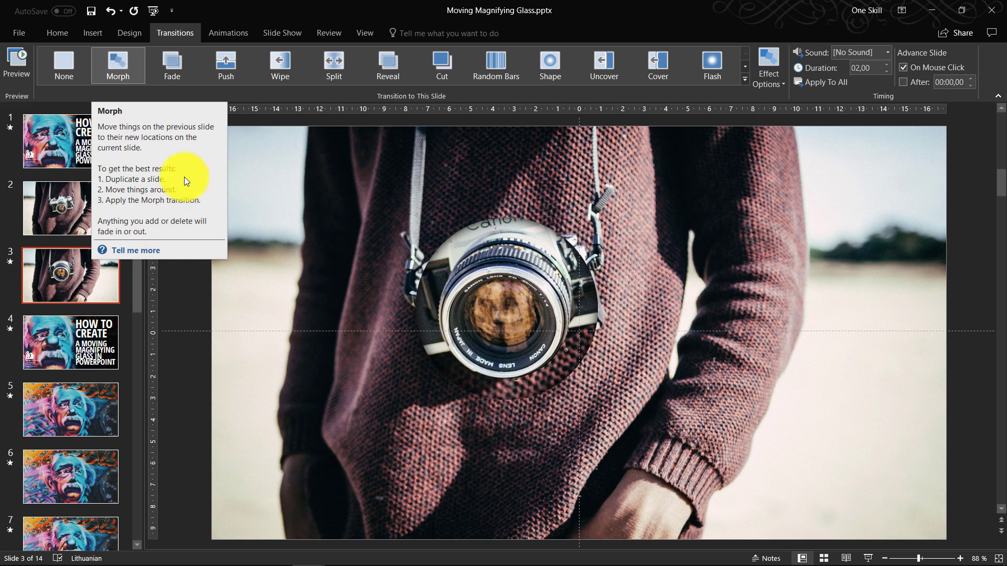
click(77, 207)
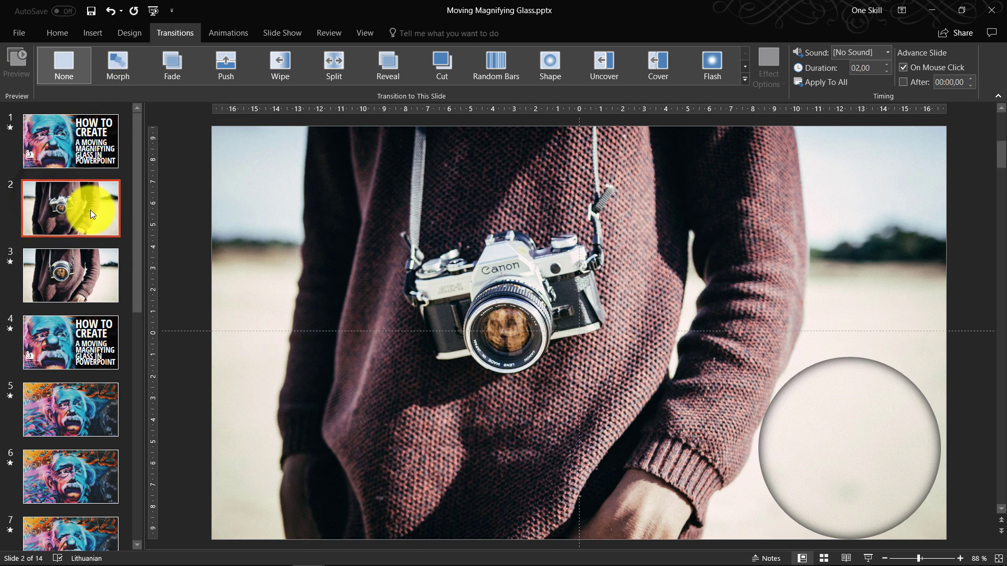
Run the slide show from slide 2, stepping forward and back twice between slides 2 and 3.
click(868, 559)
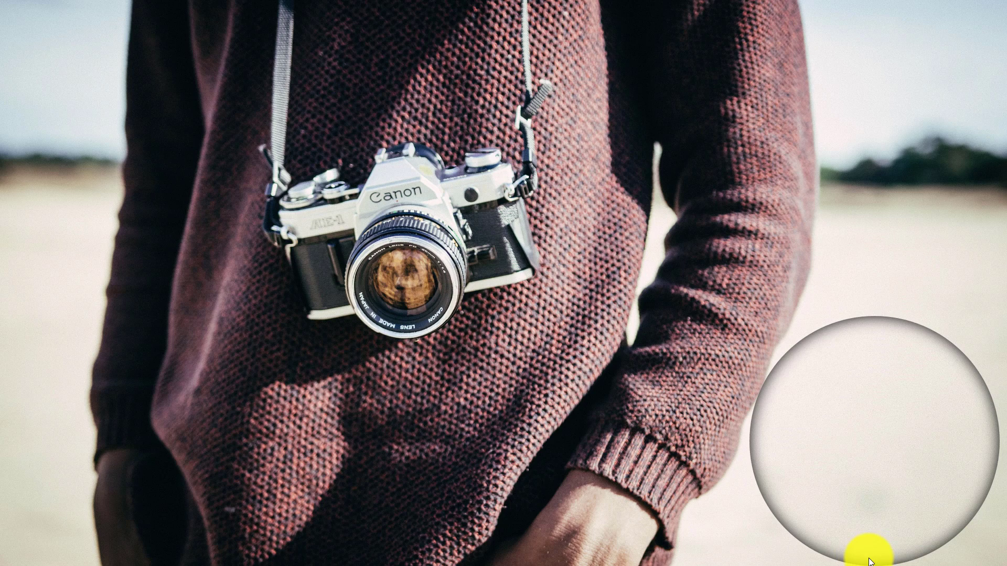
click(869, 559)
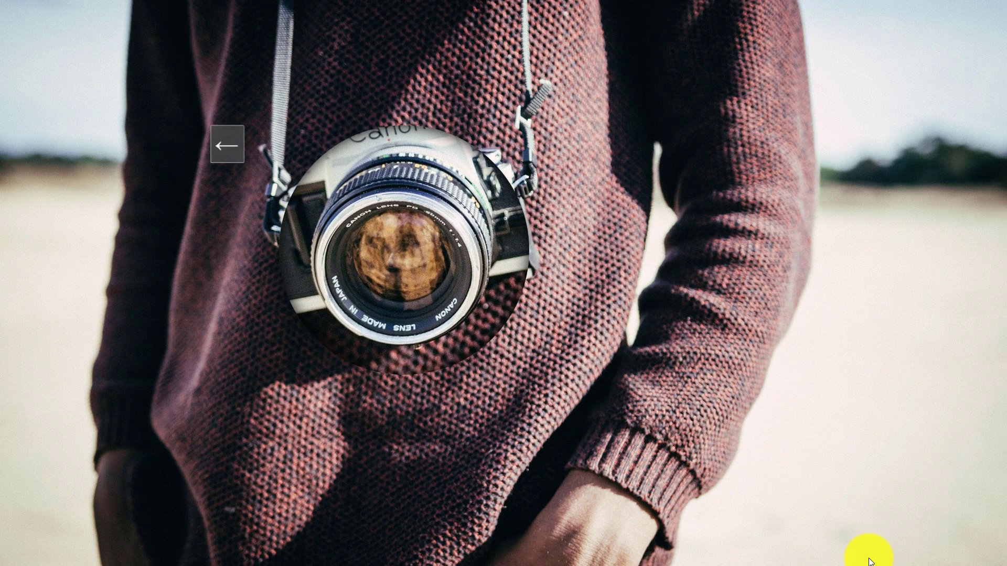
click(868, 559)
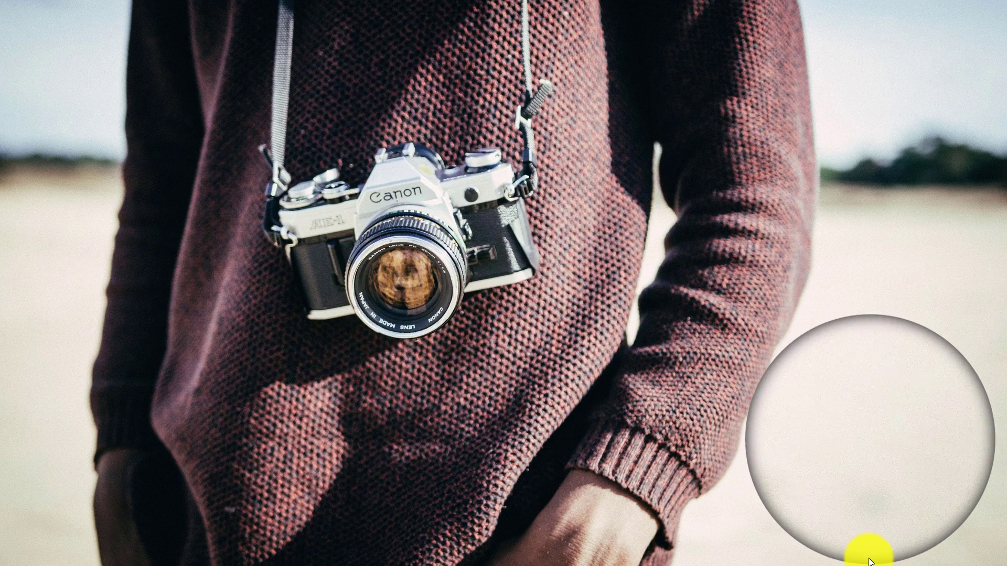
click(869, 559)
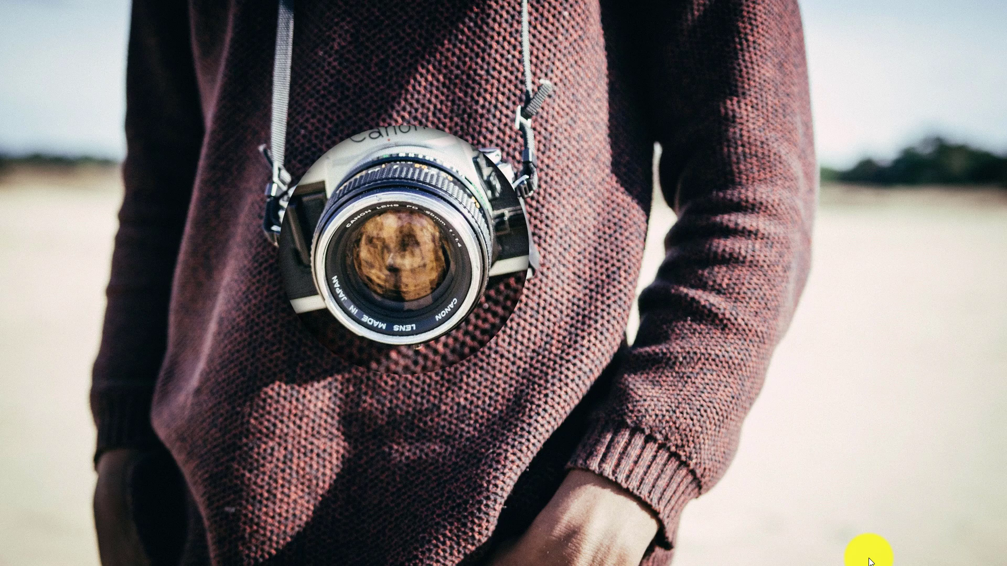
click(868, 562)
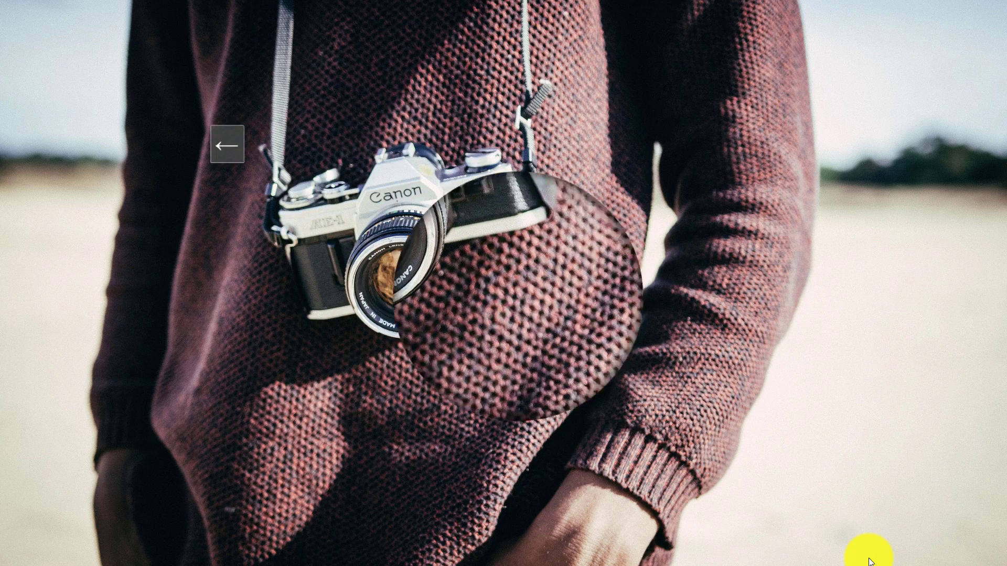
End the show and switch to the One Skill Slide Builder v1_0_0.pptx window.
key(Escape)
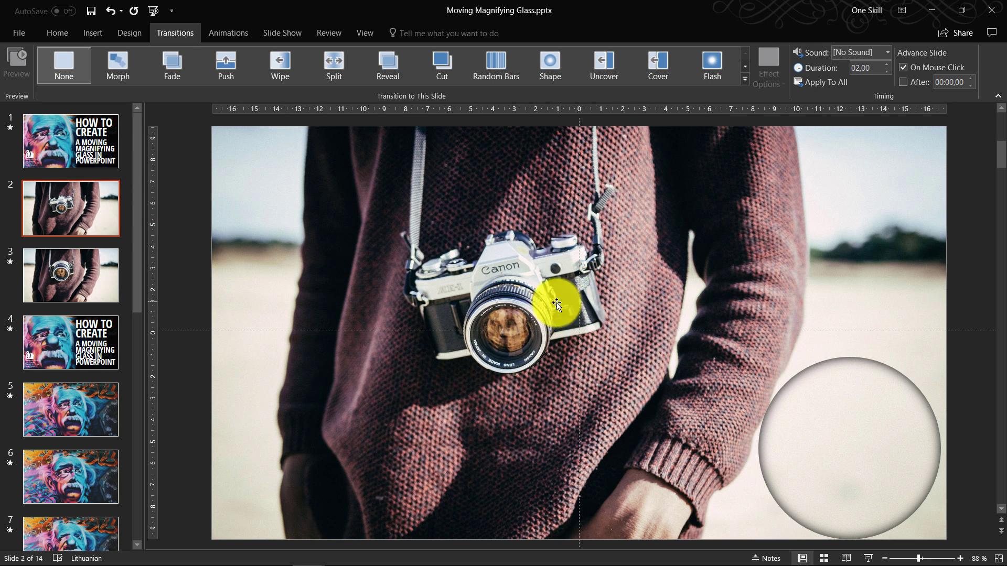
key(alt+Tab)
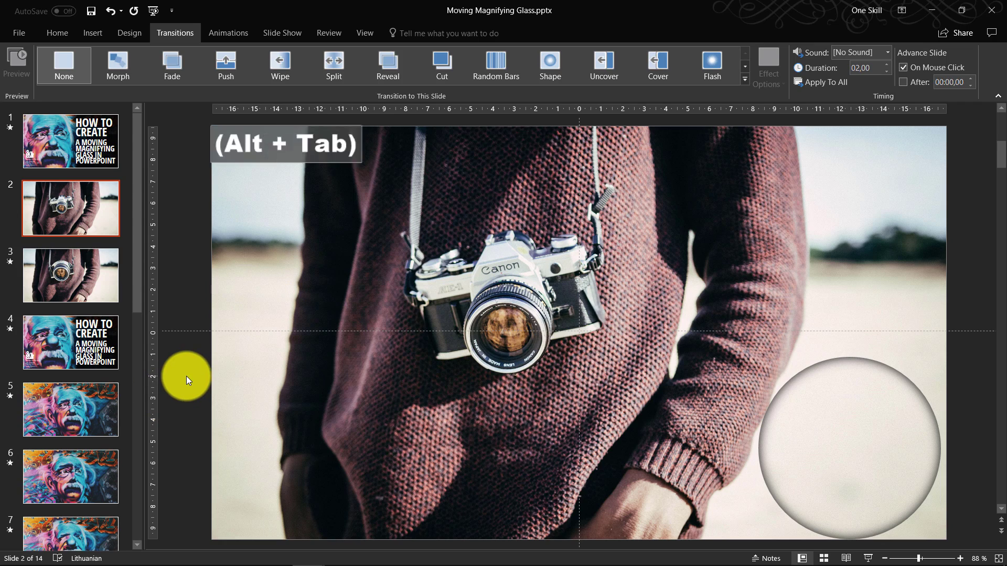
click(336, 360)
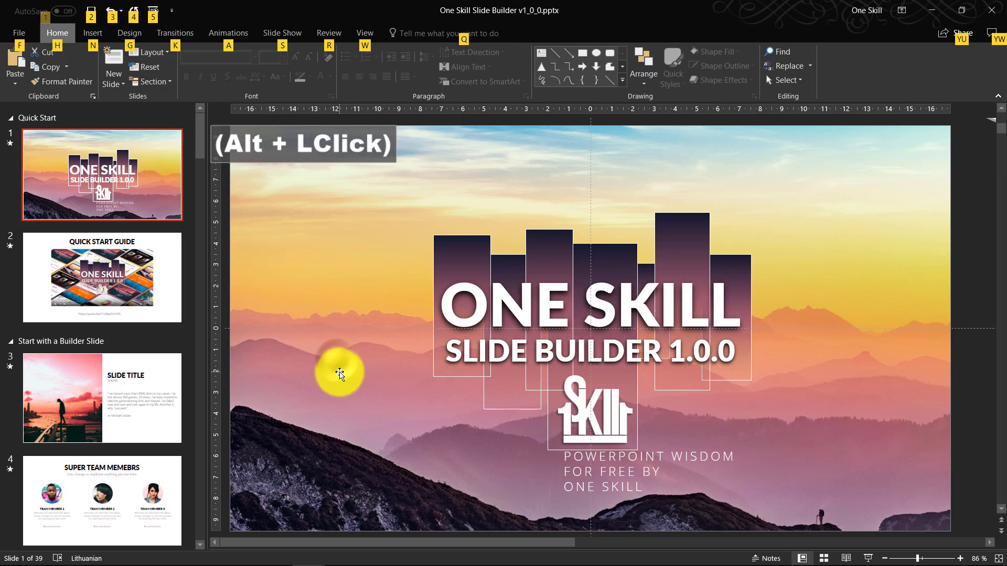
Insert a new slide after slide 2 in the Slide Builder deck.
drag(131, 218, 116, 195)
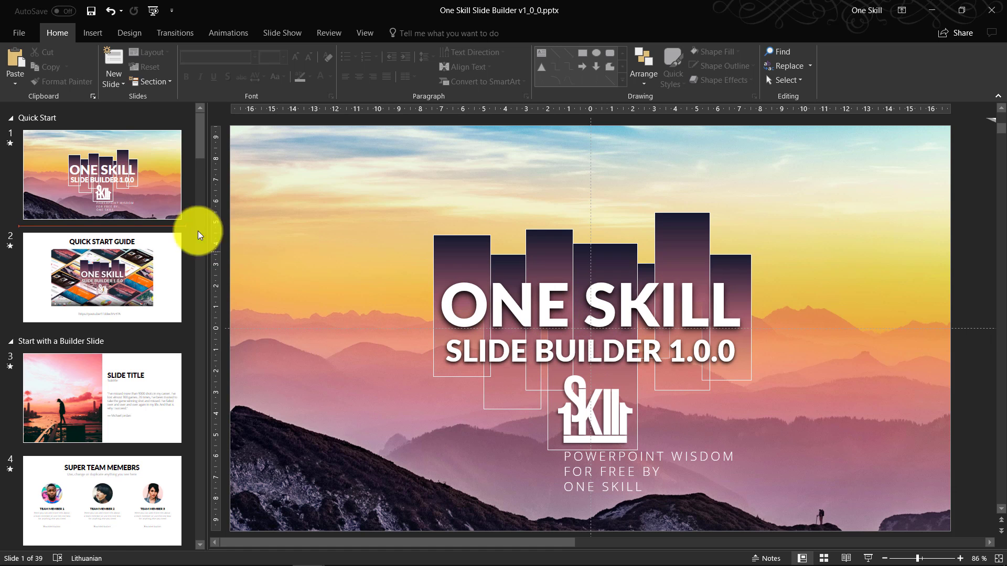
right_click(93, 331)
click(134, 373)
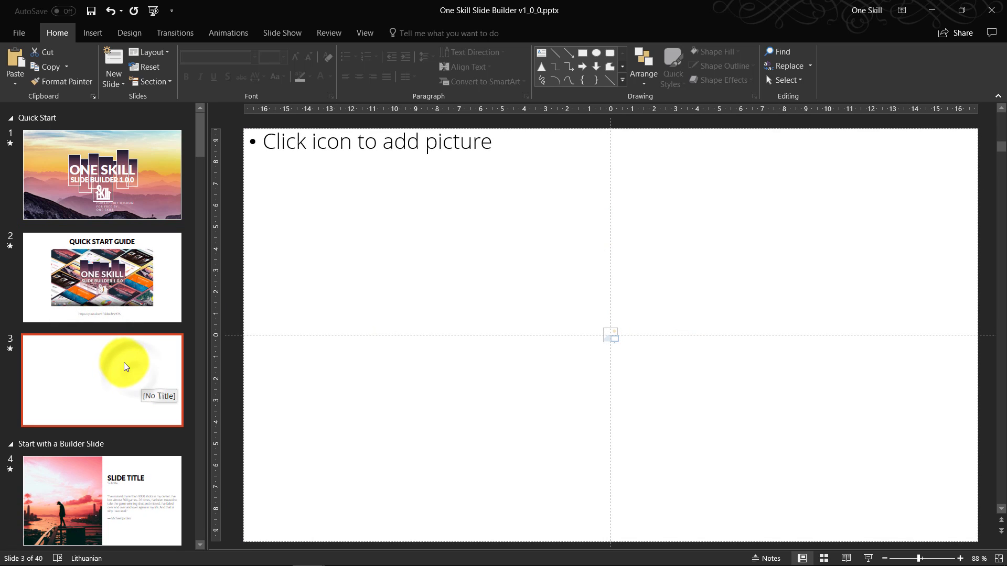
Apply the Magnifying Glass layout to the new slide 3 and minimize the Builder window.
right_click(114, 356)
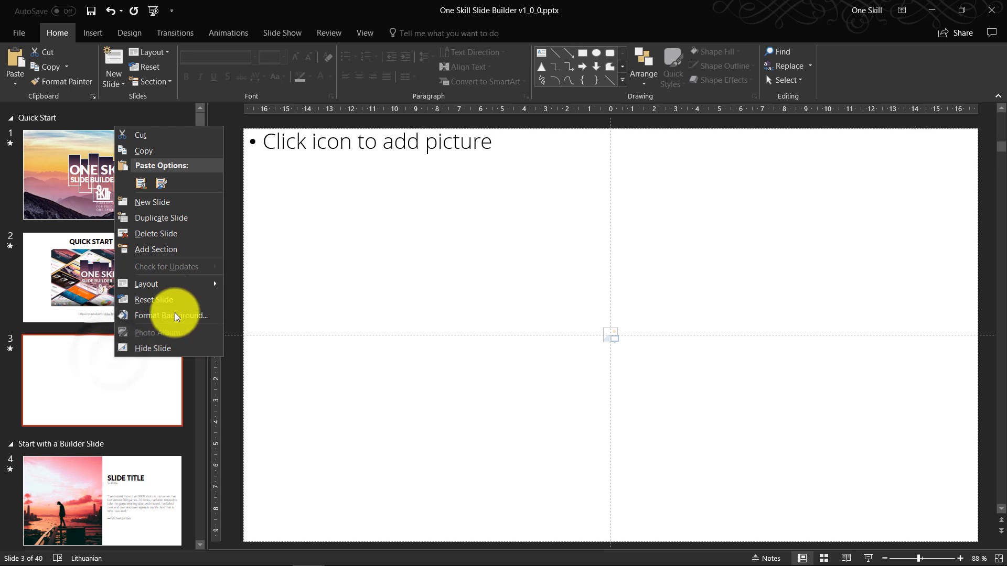
mouse_move(172, 287)
scroll(380, 338, down, 1)
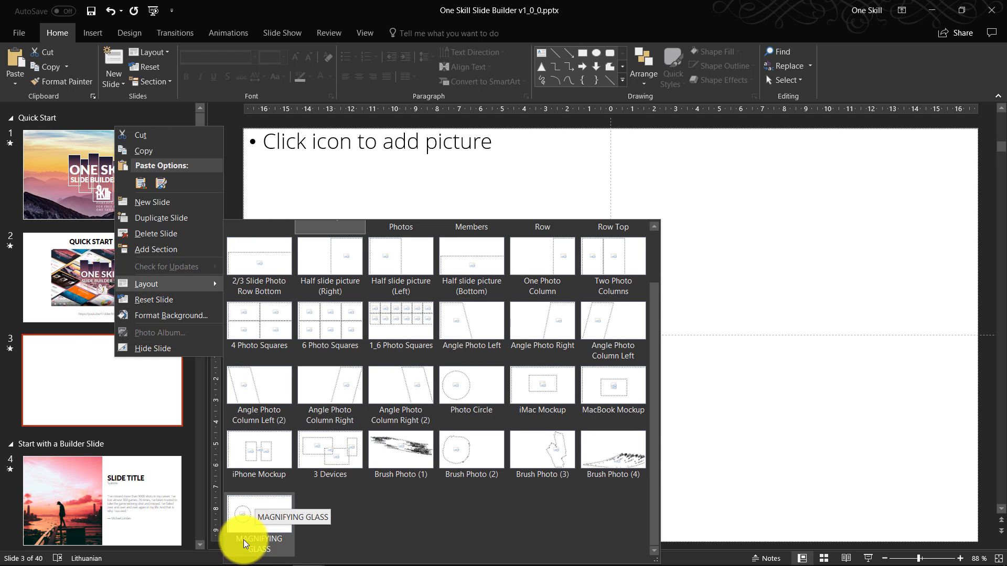
click(258, 518)
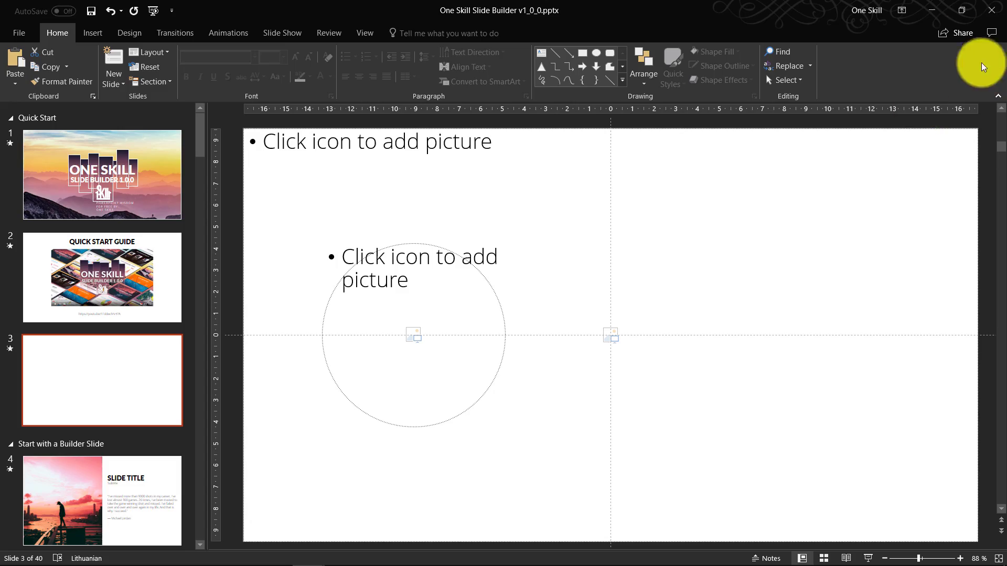
click(934, 11)
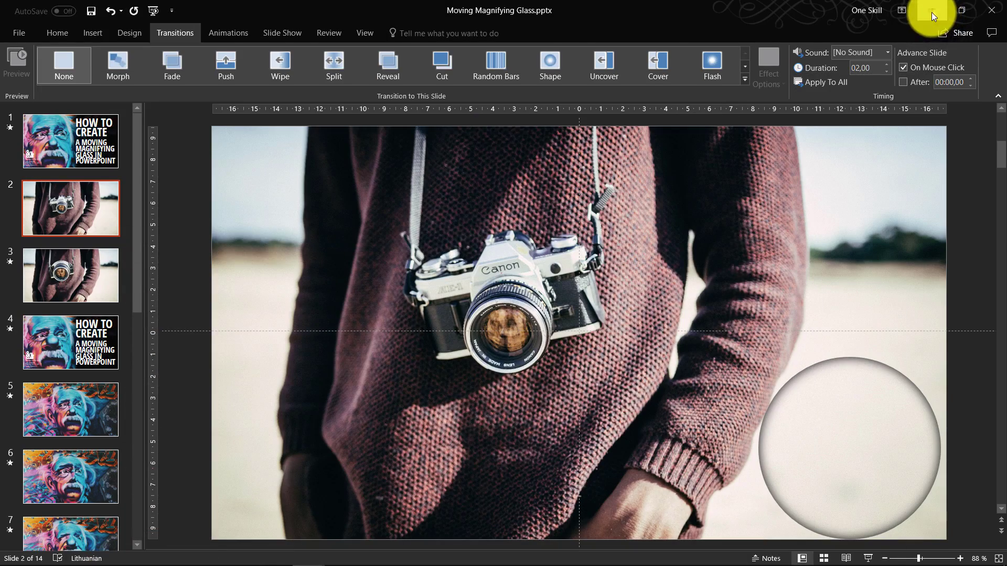
Minimize PowerPoint and bring up the One Skill YouTube channel in Chrome.
click(932, 11)
click(370, 555)
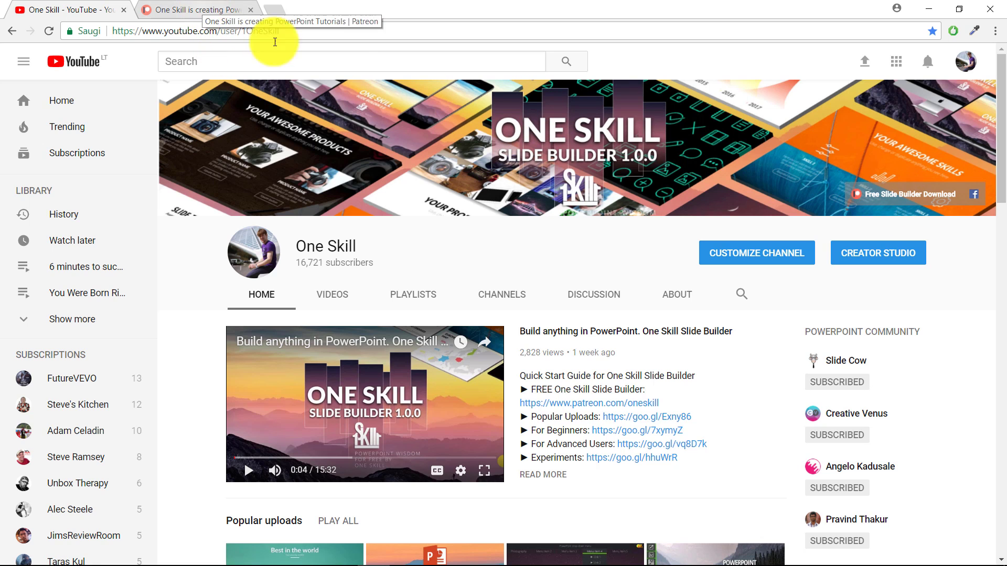
Browse the One Skill Patreon page down to its video-topic poll.
click(197, 10)
scroll(297, 232, up, 10)
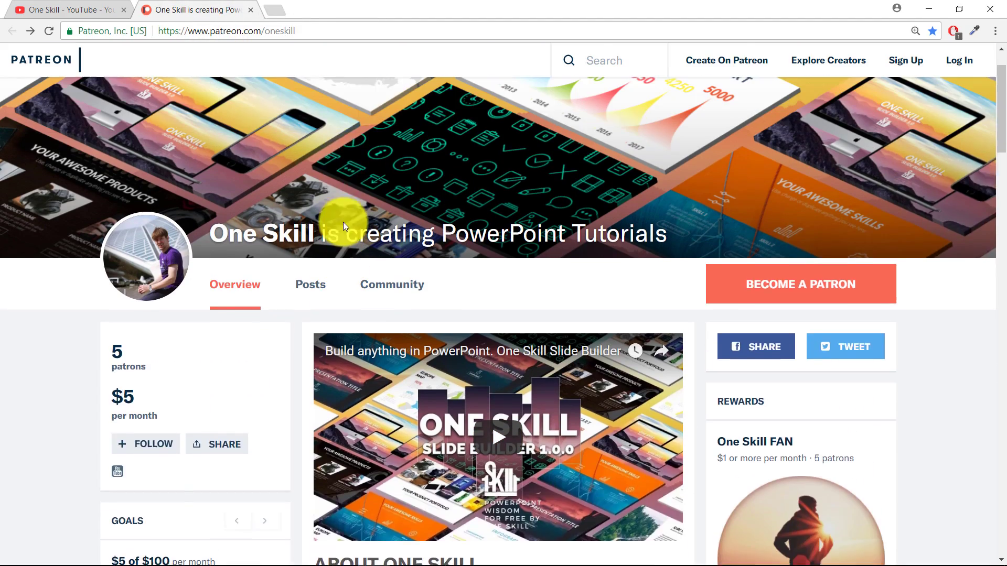
scroll(93, 272, down, 12)
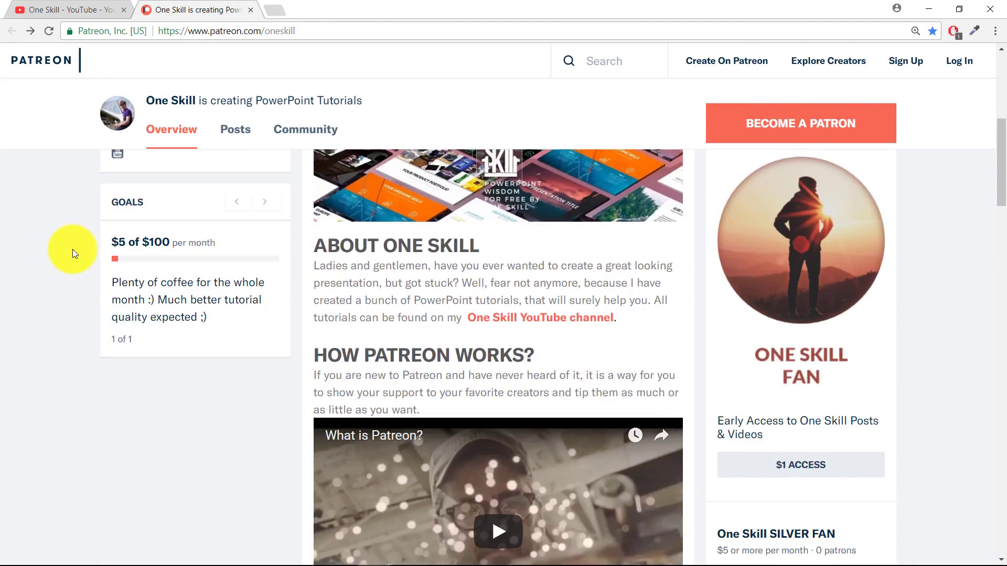
scroll(74, 246, down, 3)
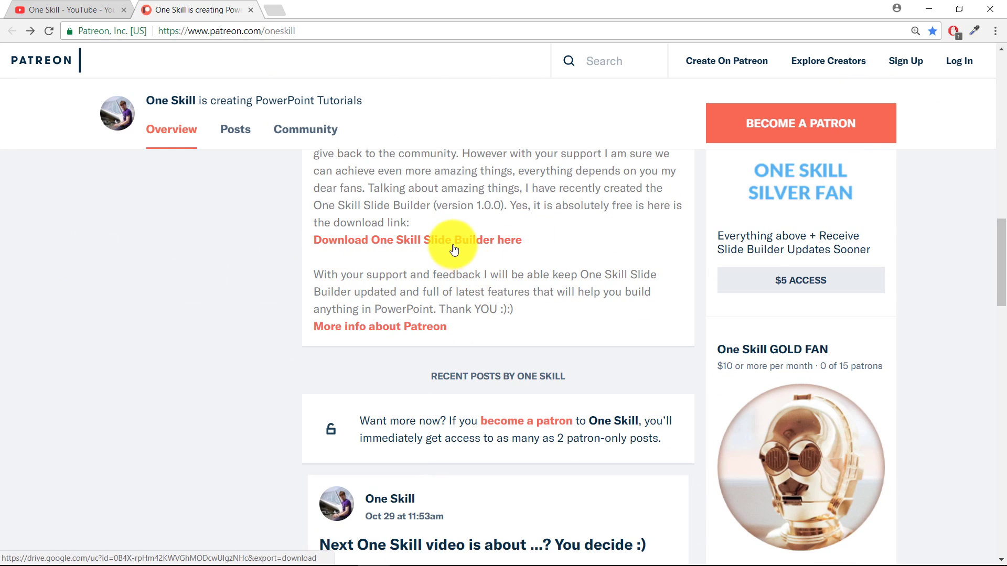
scroll(250, 257, down, 6)
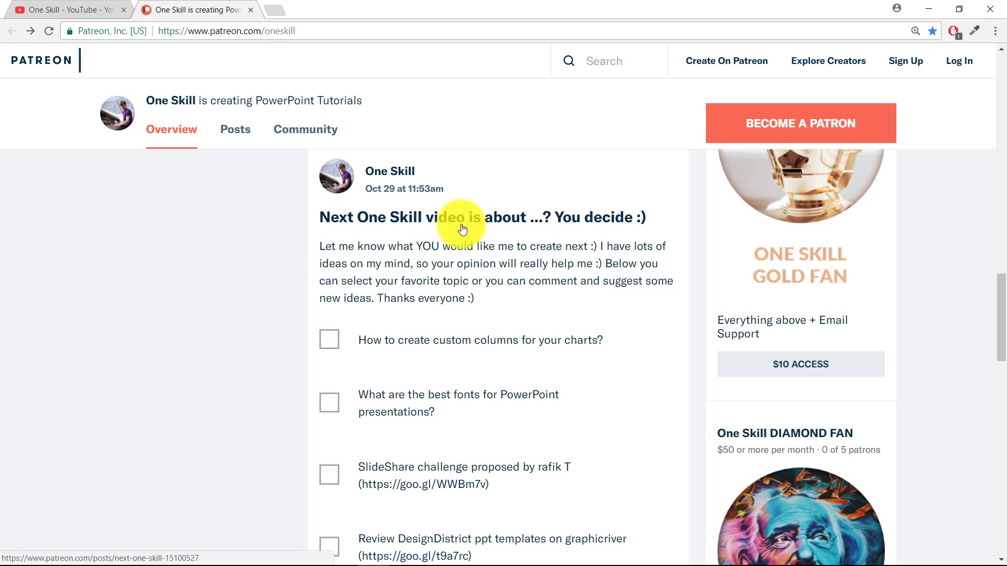
scroll(411, 317, down, 1)
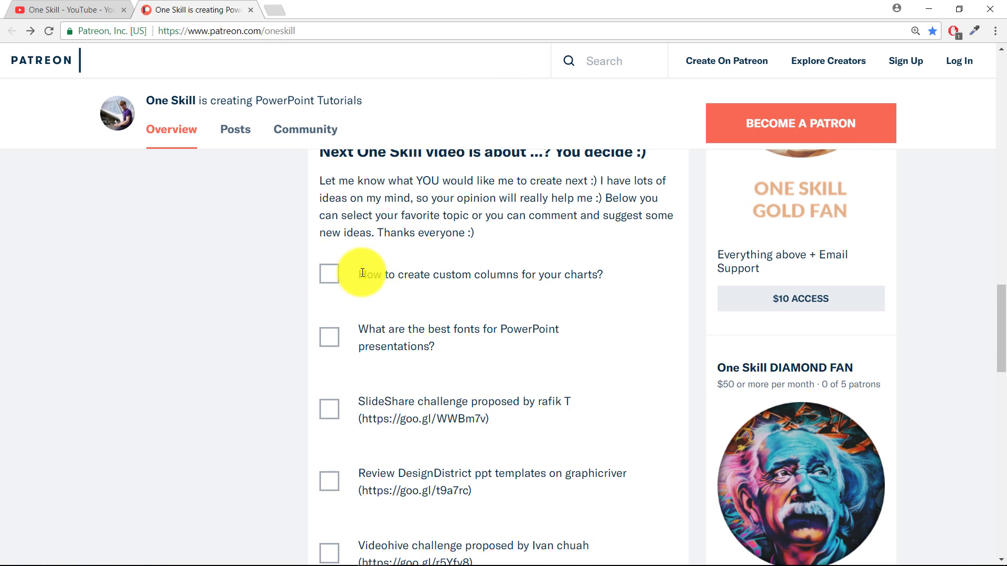
scroll(418, 280, down, 1)
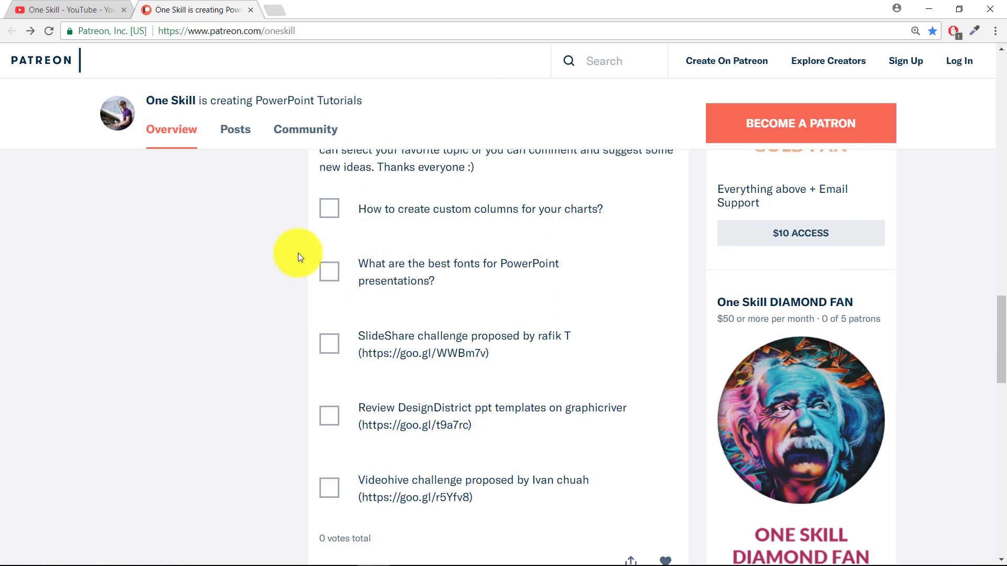
scroll(298, 242, up, 2)
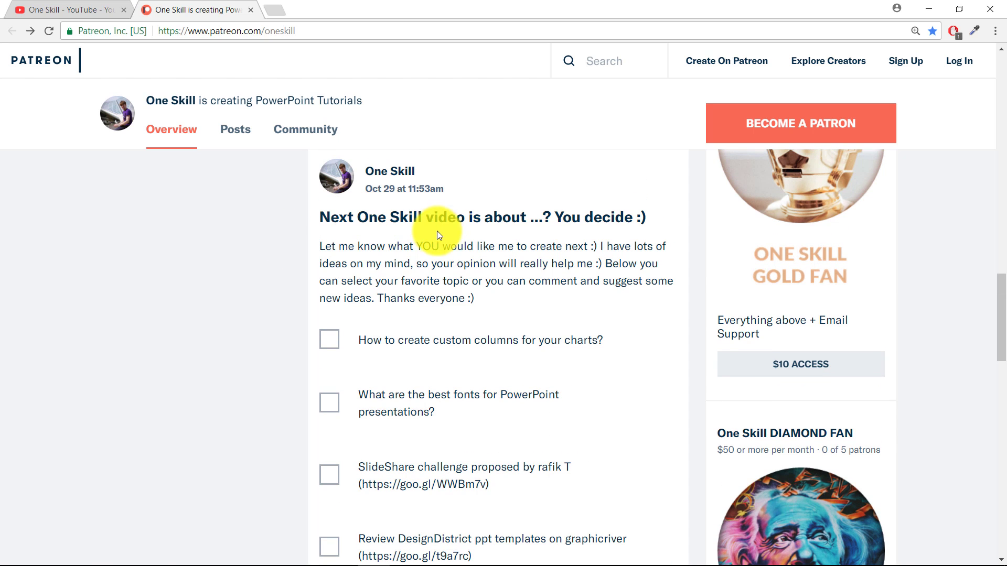
scroll(325, 255, down, 1)
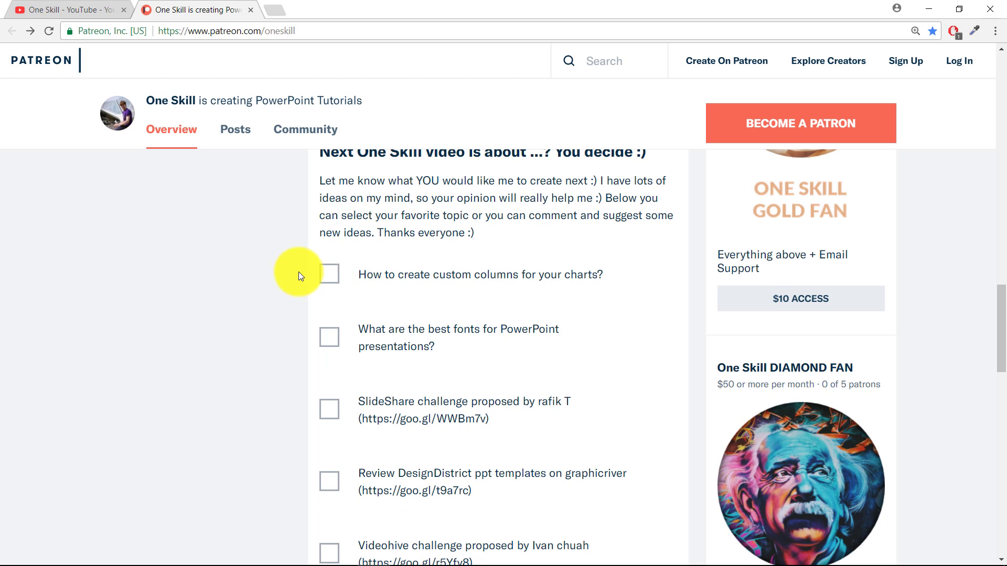
scroll(296, 266, down, 1)
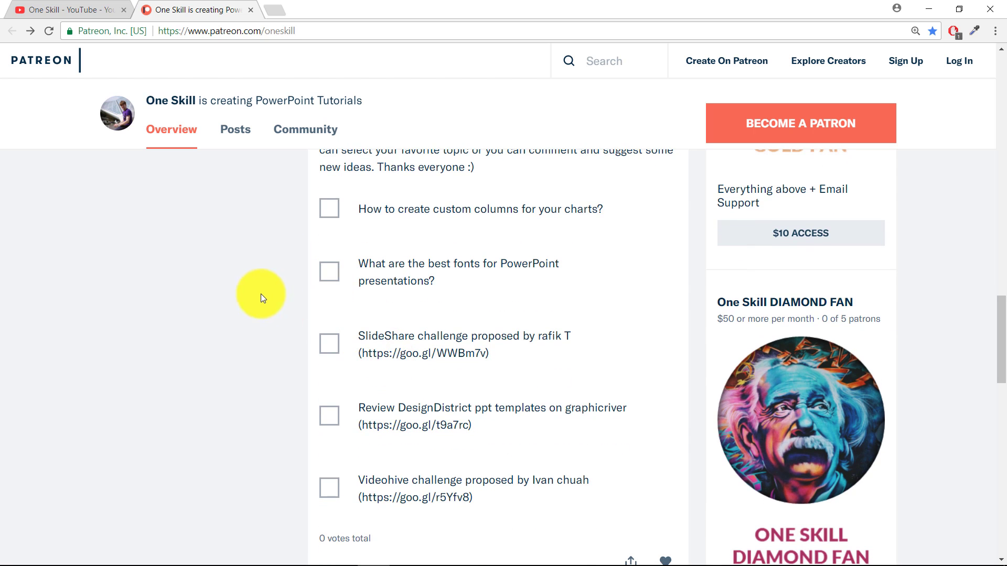
scroll(260, 294, up, 1)
scroll(259, 294, up, 1)
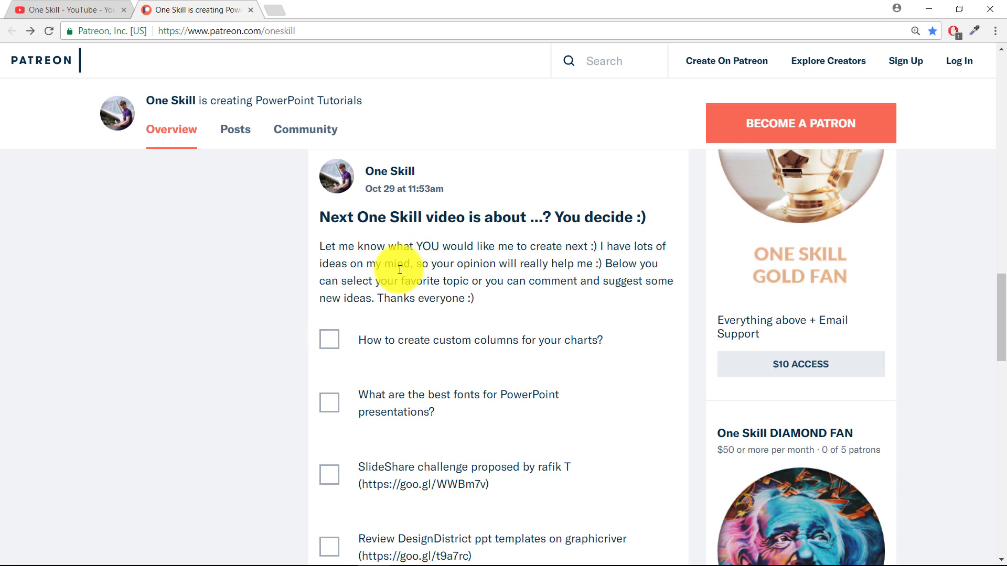
Play the Moving Magnifying Glass slide show from the Einstein title slide.
mouse_move(462, 561)
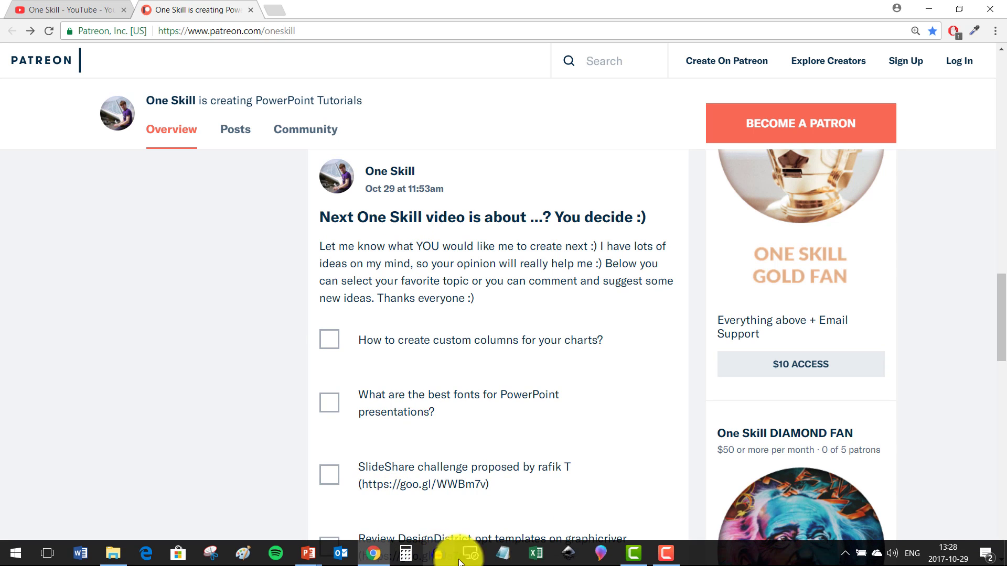
click(308, 553)
click(90, 146)
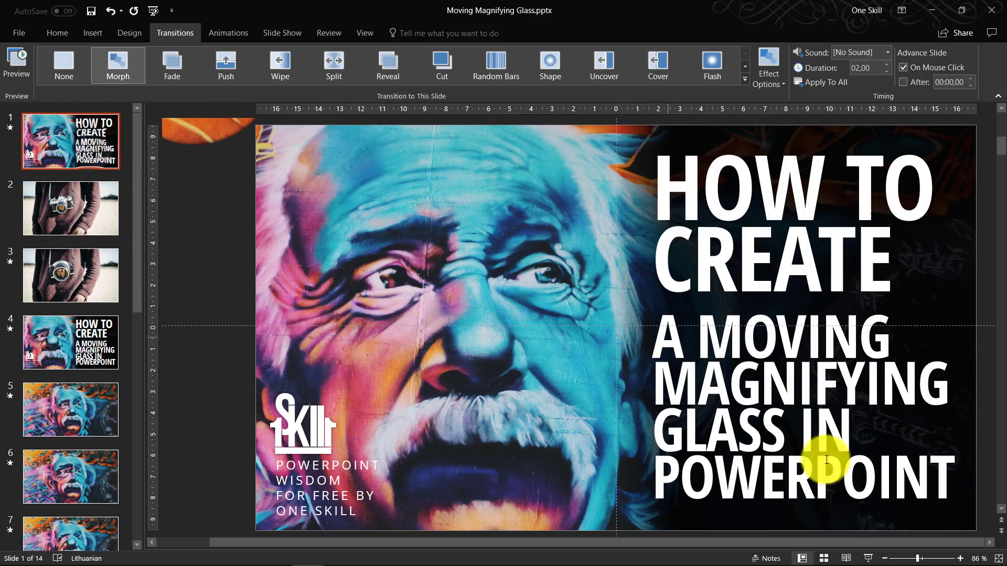
click(867, 558)
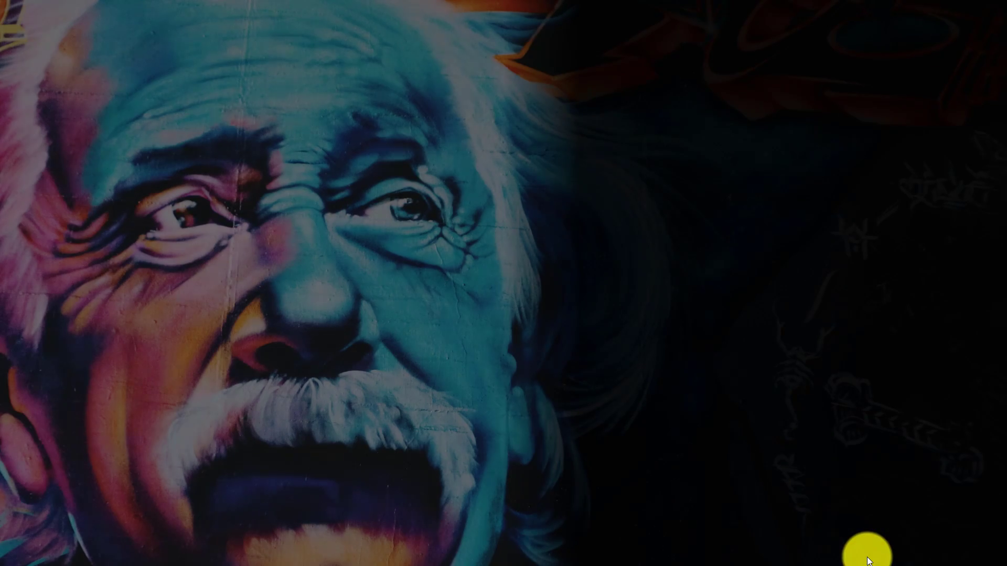